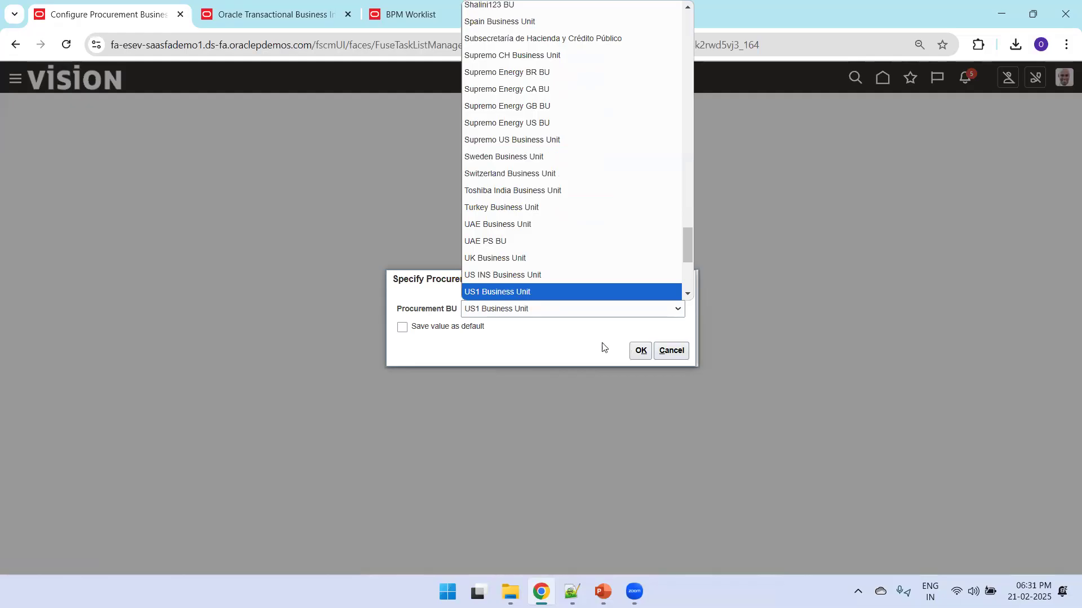
# Step: Review the US1 Business Unit's approval-related purchasing settings, then cancel without saving
pyautogui.click(641, 350)
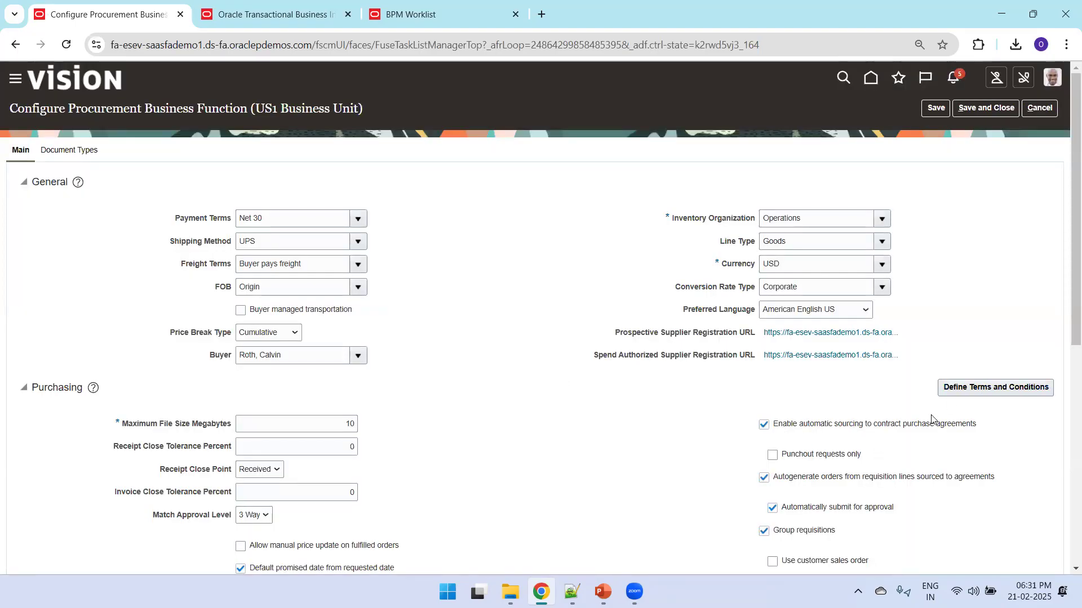
pyautogui.moveTo(1064, 256); pyautogui.dragTo(1064, 397)
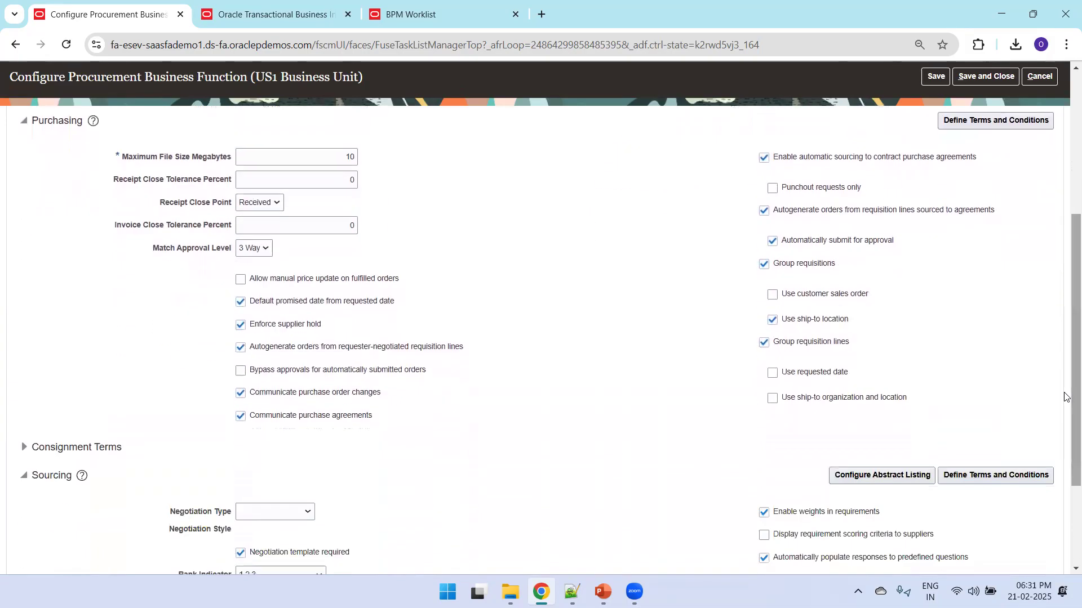
pyautogui.hotkey('ctrl', 'f')
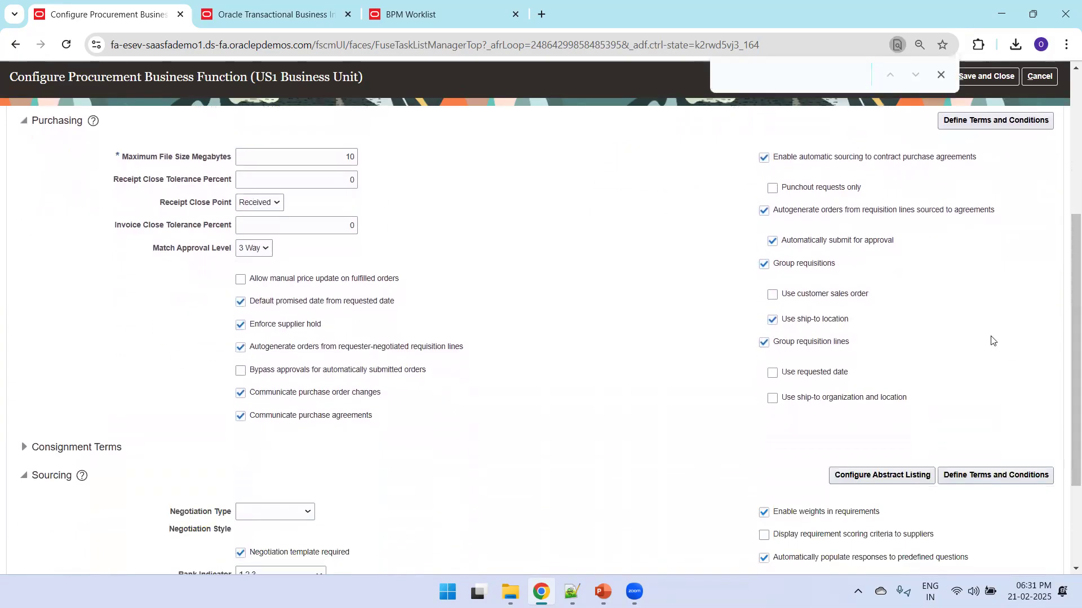
pyautogui.write('appro')
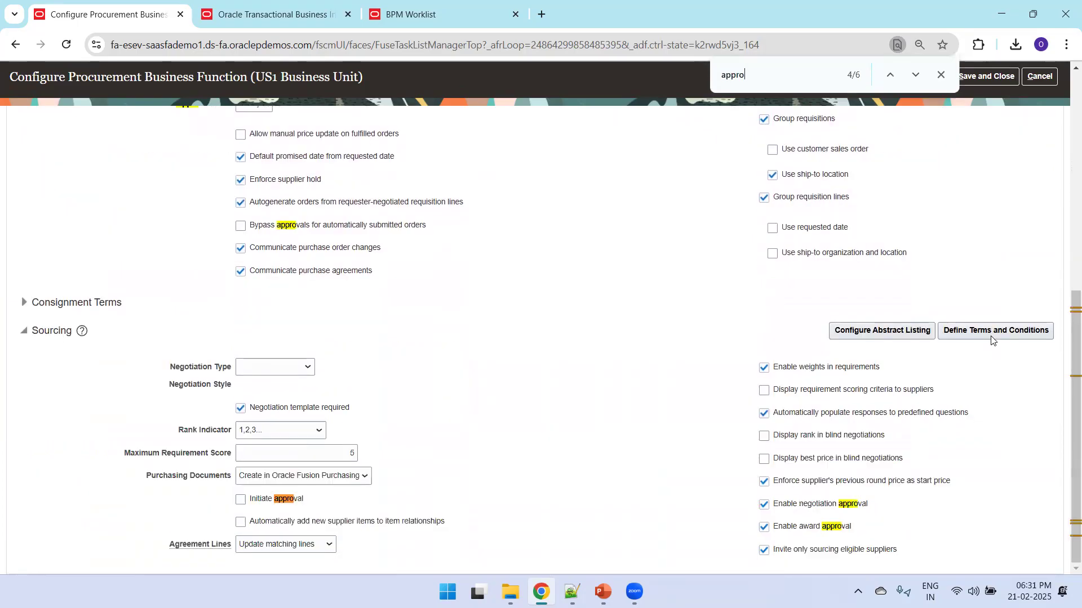
pyautogui.press('Return')
pyautogui.press('Return')
pyautogui.press('Return')
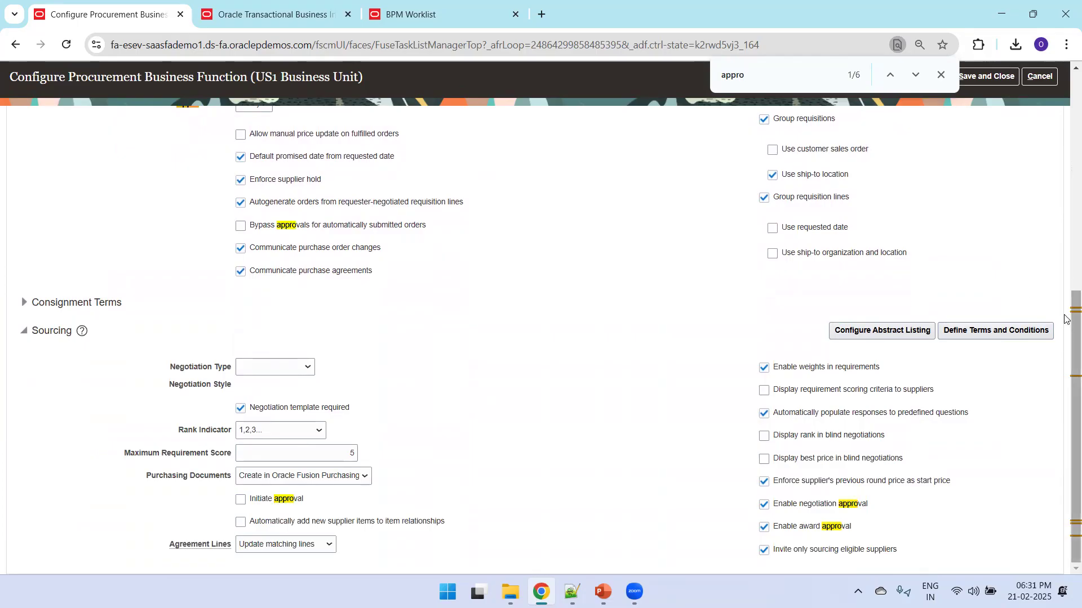
pyautogui.moveTo(1067, 331); pyautogui.dragTo(1065, 263)
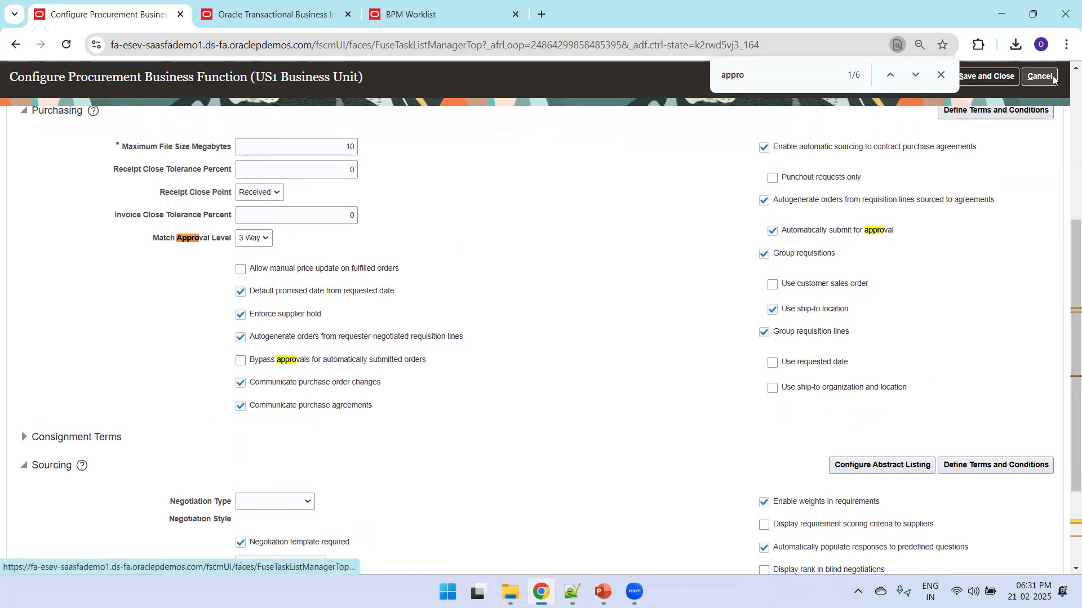
pyautogui.click(942, 83)
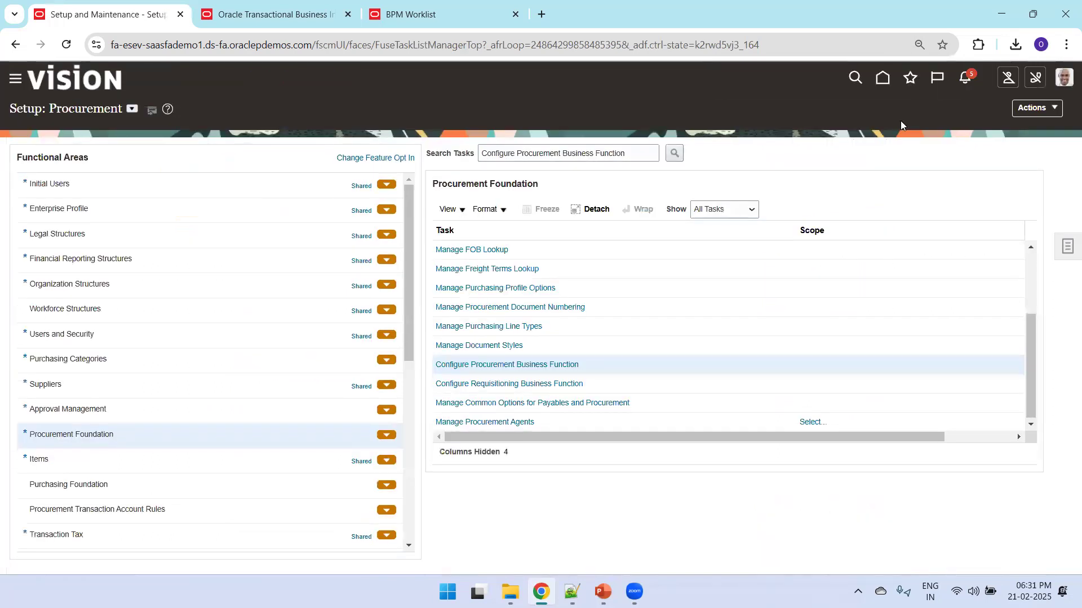
# Step: Copy the task name 'Manage Purchasing Document Approvals' from slide 5
pyautogui.hotkey('alt', 'Tab')
pyautogui.click(150, 404)
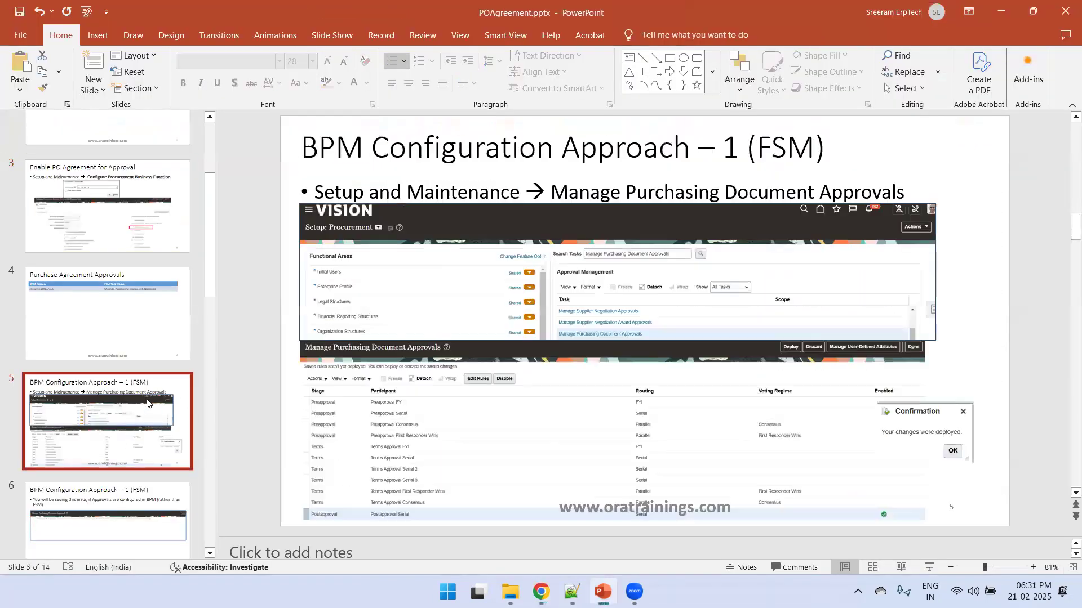
pyautogui.moveTo(552, 192); pyautogui.dragTo(907, 192)
pyautogui.hotkey('ctrl', 'c')
# Step: Find and open the Manage Purchasing Document Approvals setup task
pyautogui.hotkey('alt', 'Tab')
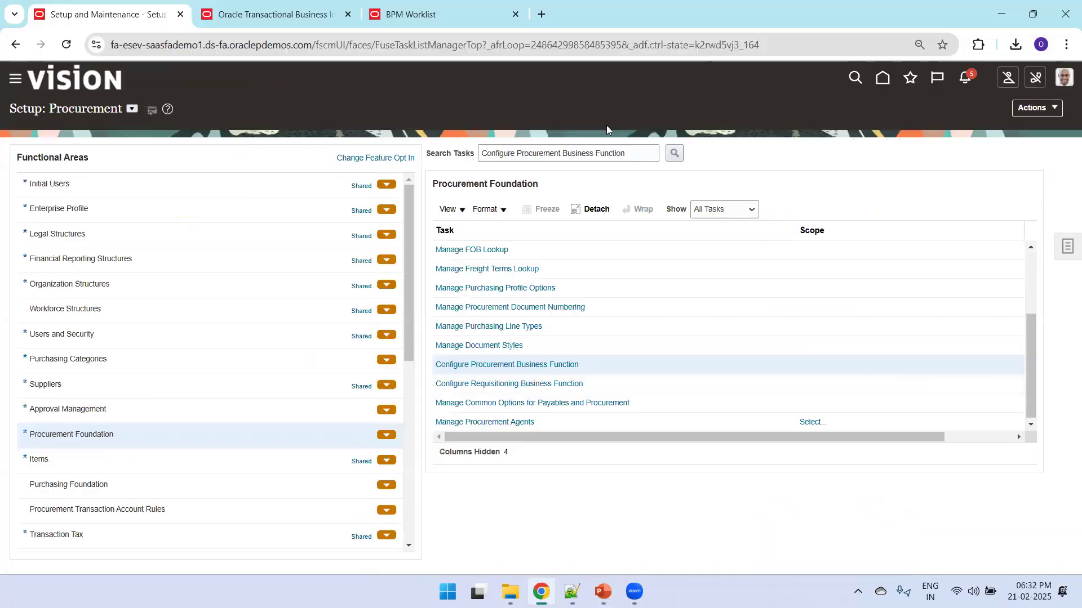
pyautogui.tripleClick(560, 151)
pyautogui.hotkey('ctrl', 'v')
pyautogui.press('Return')
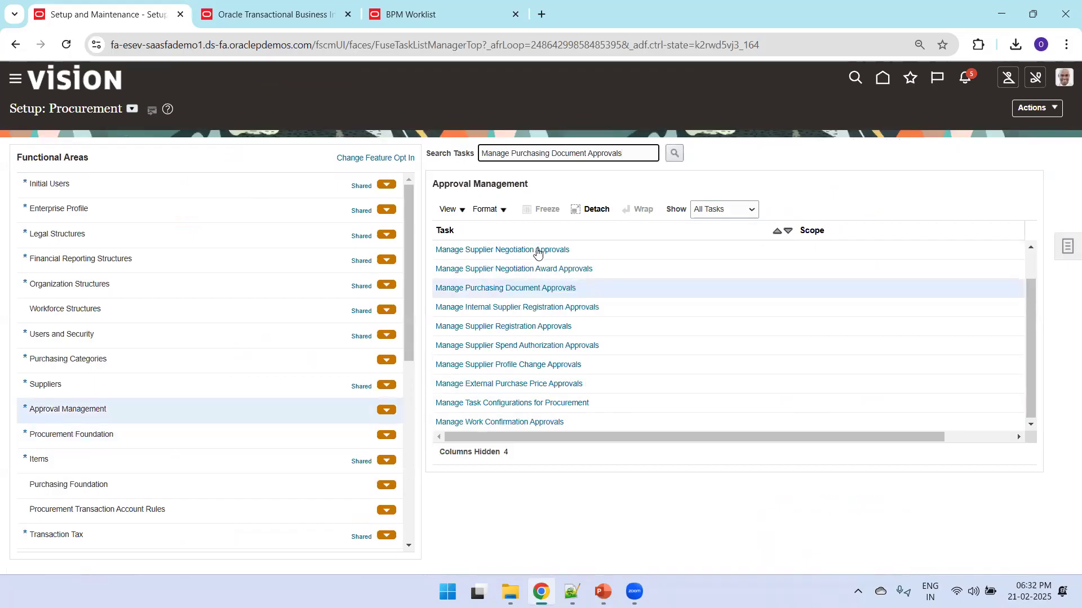
pyautogui.click(492, 289)
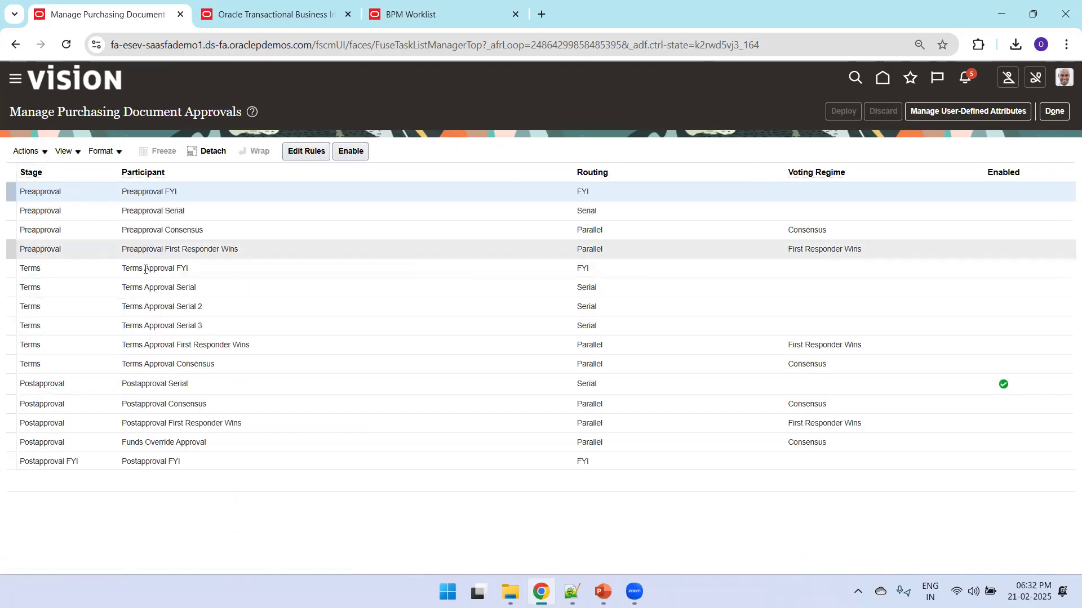
# Step: Check that the Postapproval Serial rule routes to group XXORA_APPRVL_GRP, then exit without changes
pyautogui.click(113, 384)
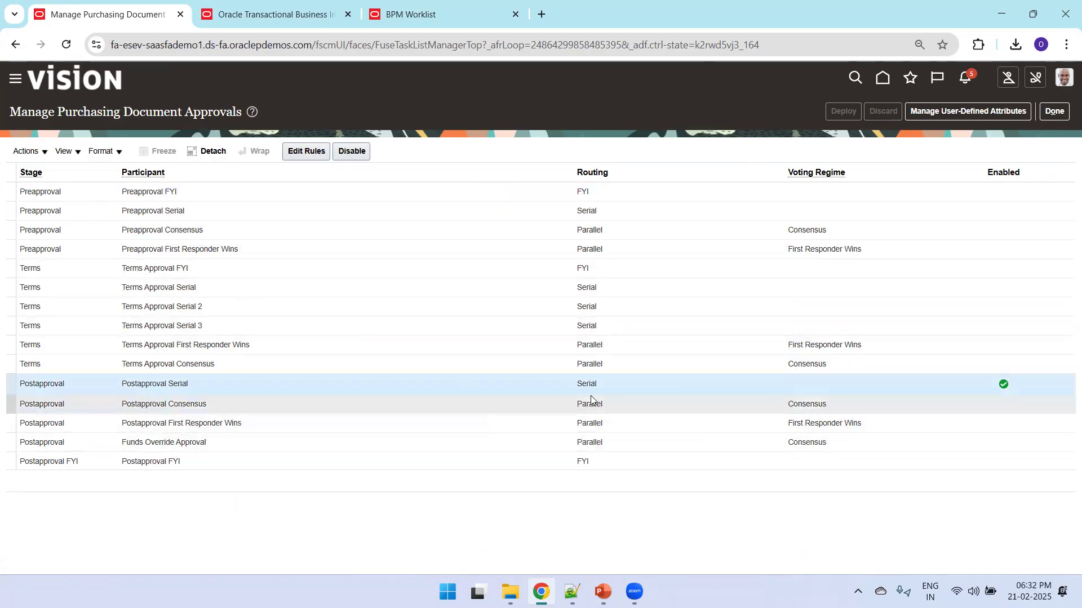
pyautogui.click(310, 154)
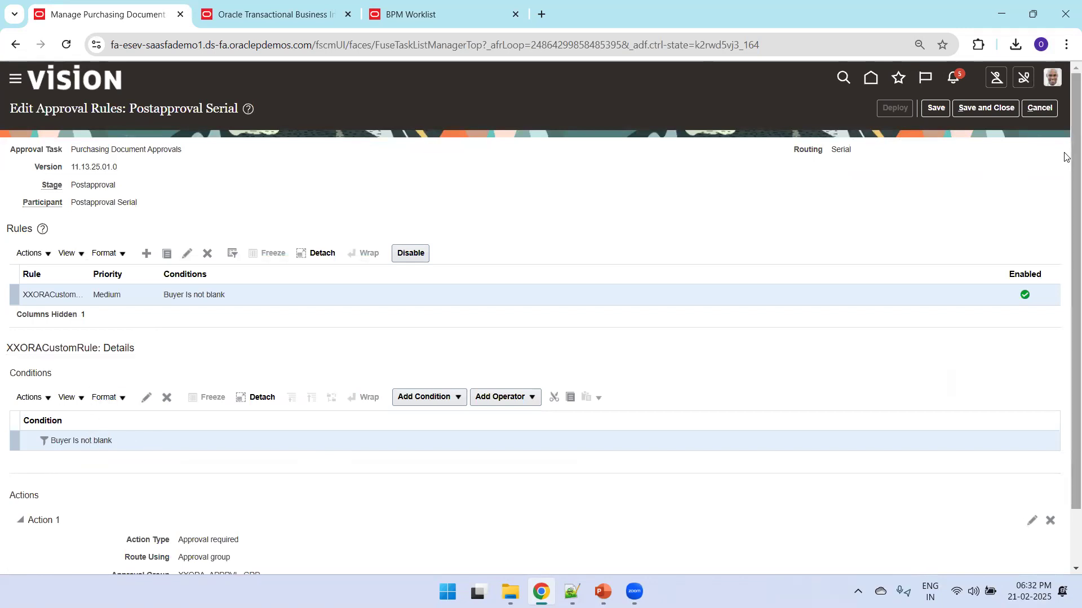
pyautogui.scroll(-1, 1065, 169)
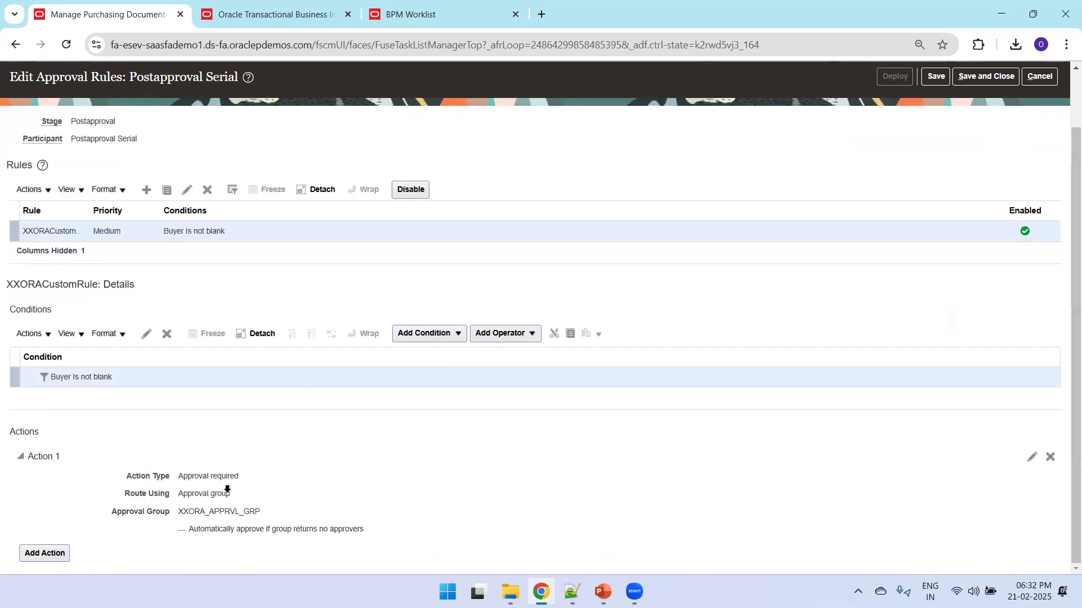
pyautogui.doubleClick(192, 513)
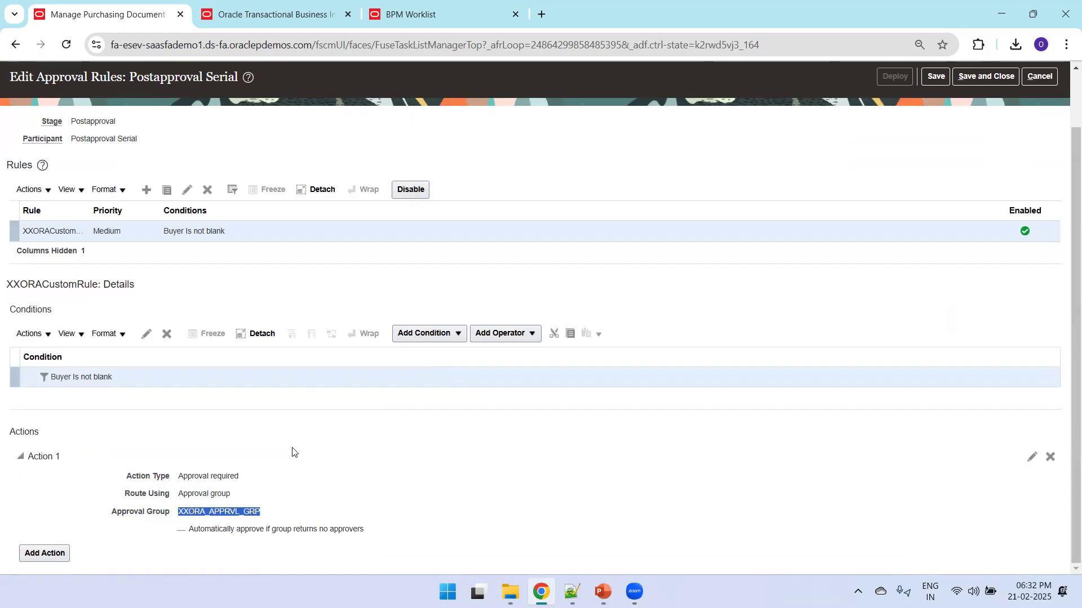
pyautogui.scroll(1, 1064, 107)
pyautogui.click(1051, 107)
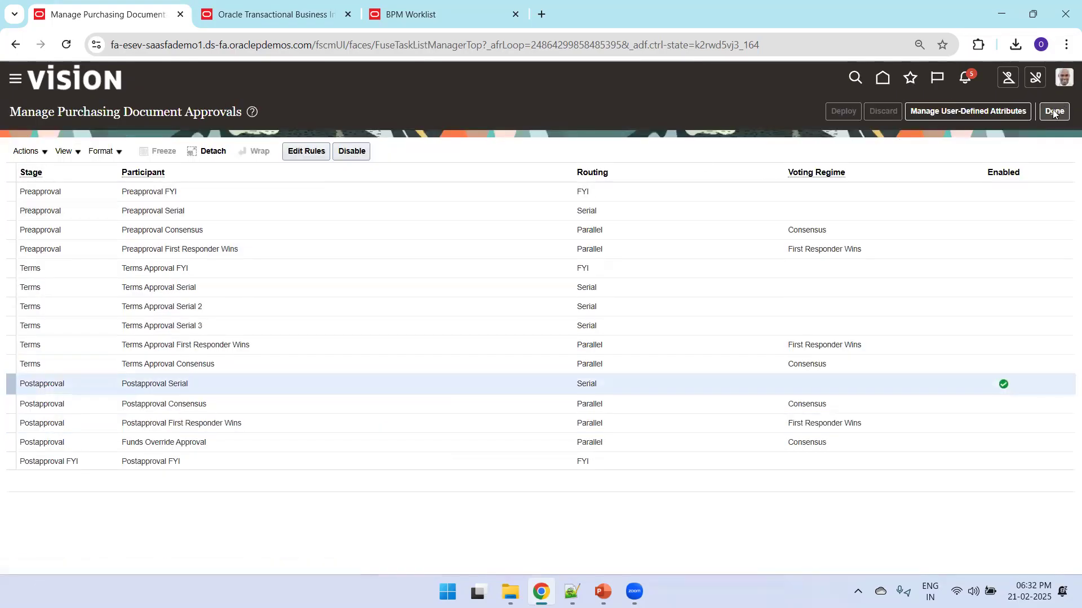
pyautogui.click(1054, 112)
# Step: Copy the task name 'Manage Task Configurations for Procurement' from slide 7
pyautogui.hotkey('alt', 'Tab')
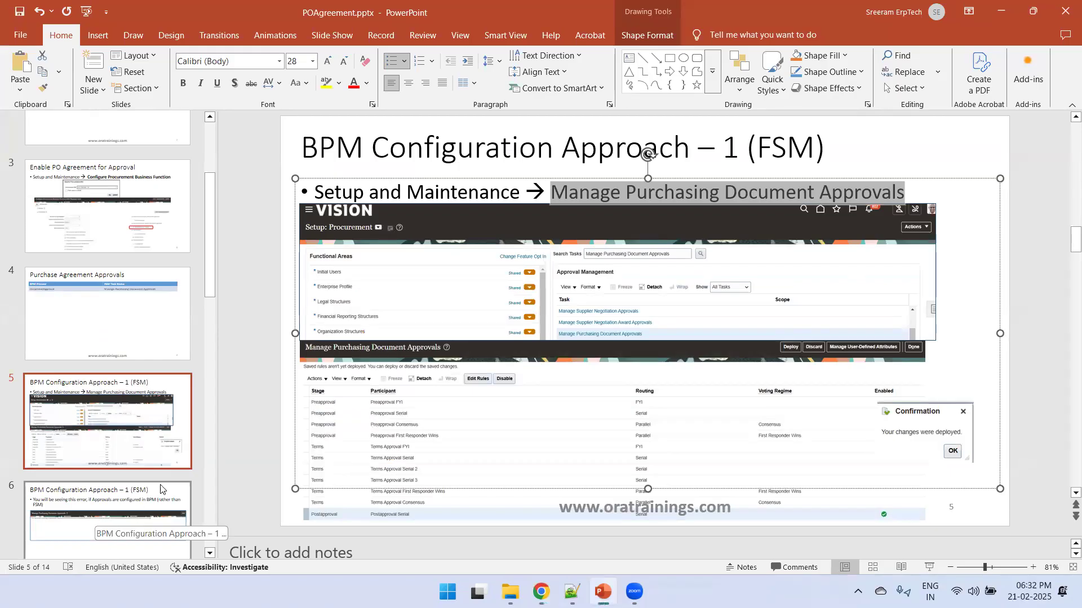
pyautogui.click(169, 315)
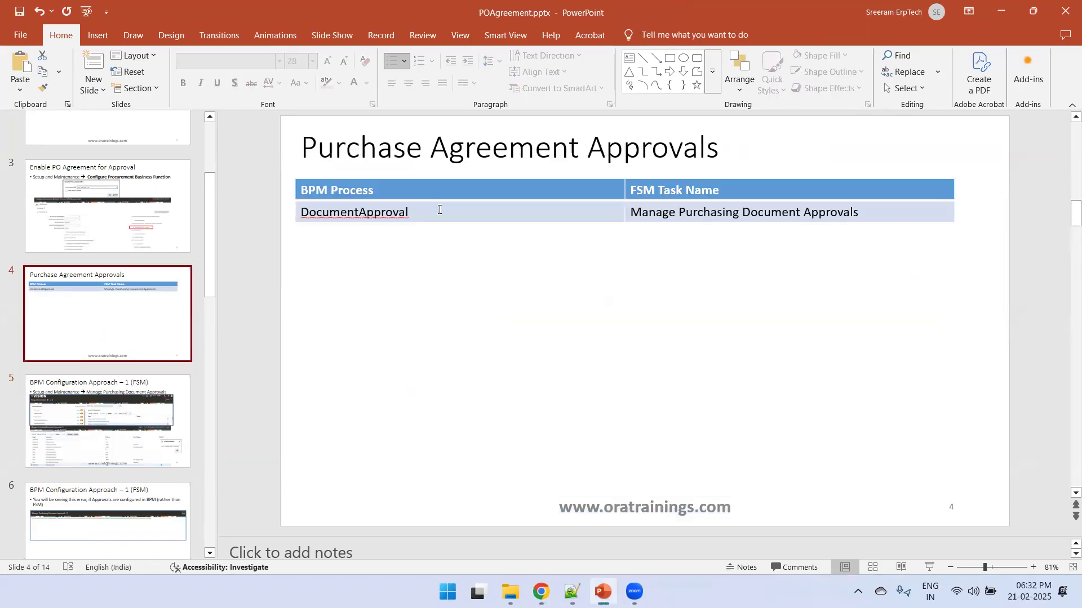
pyautogui.click(209, 555)
pyautogui.scroll(-5, 210, 555)
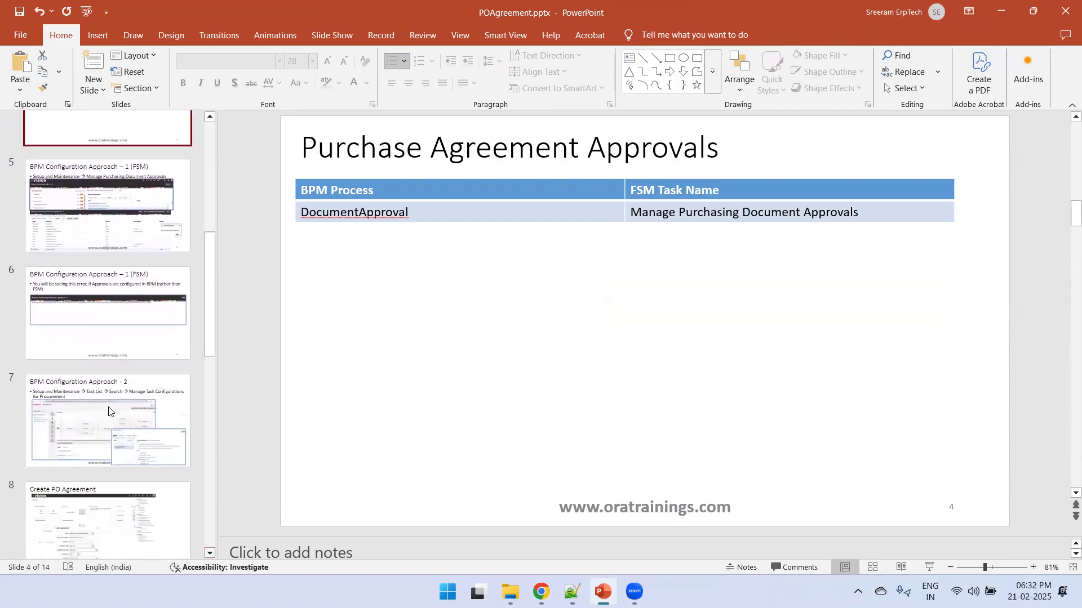
pyautogui.click(103, 400)
pyautogui.moveTo(737, 191); pyautogui.dragTo(529, 218)
pyautogui.hotkey('ctrl', 'c')
# Step: Search the setup task list for Manage Task Configurations for Procurement
pyautogui.hotkey('alt', 'Tab')
pyautogui.tripleClick(548, 153)
pyautogui.hotkey('ctrl', 'v')
pyautogui.click(675, 152)
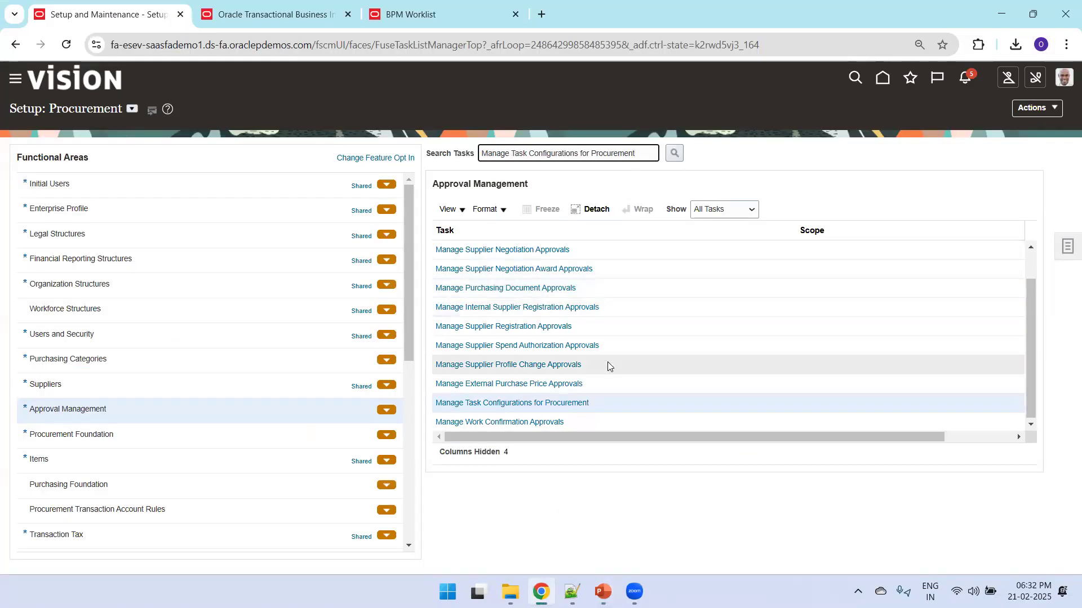
# Step: Open Manage Task Configurations for Procurement and the DocumentApproval task found by searching 'DocumentApp'
pyautogui.click(548, 404)
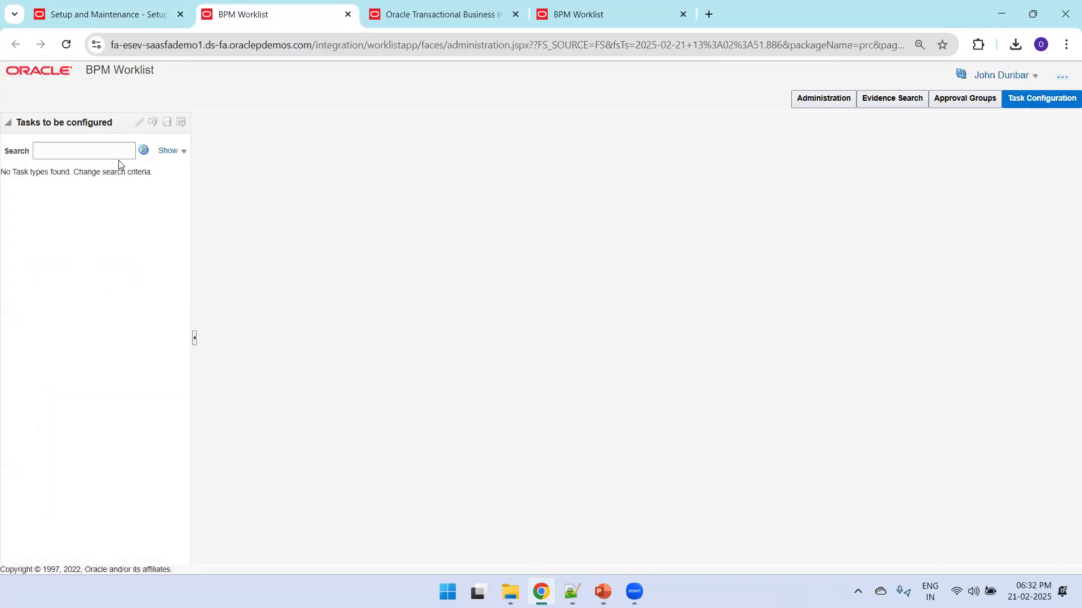
pyautogui.click(111, 155)
pyautogui.write('DocumentApp')
pyautogui.click(145, 156)
pyautogui.click(71, 176)
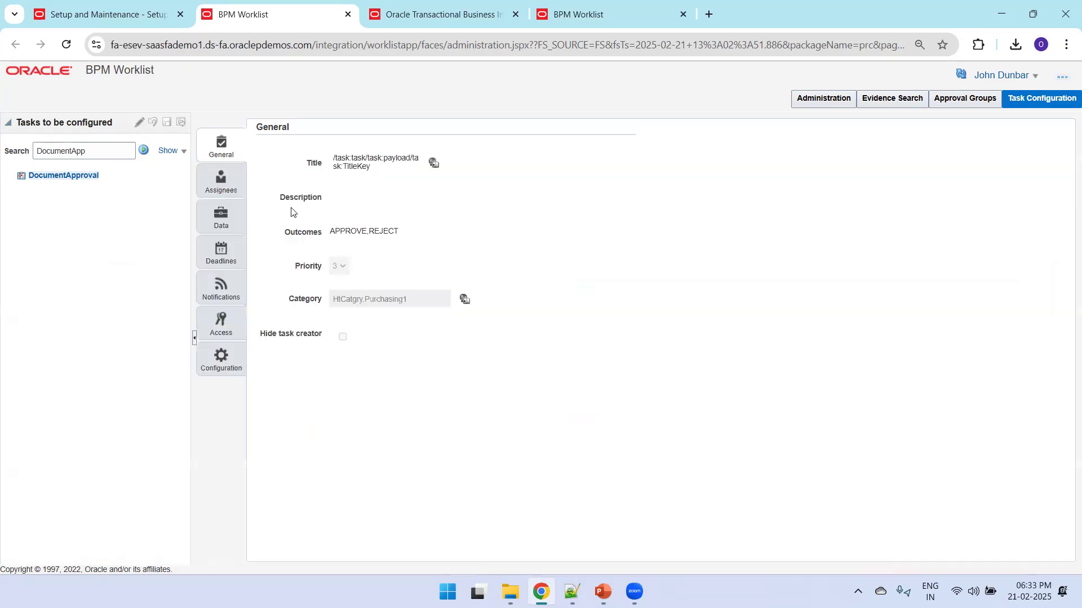
# Step: From the Serial Postapproval PostApprovalHierarchyRules rule, copy XXORA_APPRVL_GRP and open Approval Groups
pyautogui.click(229, 189)
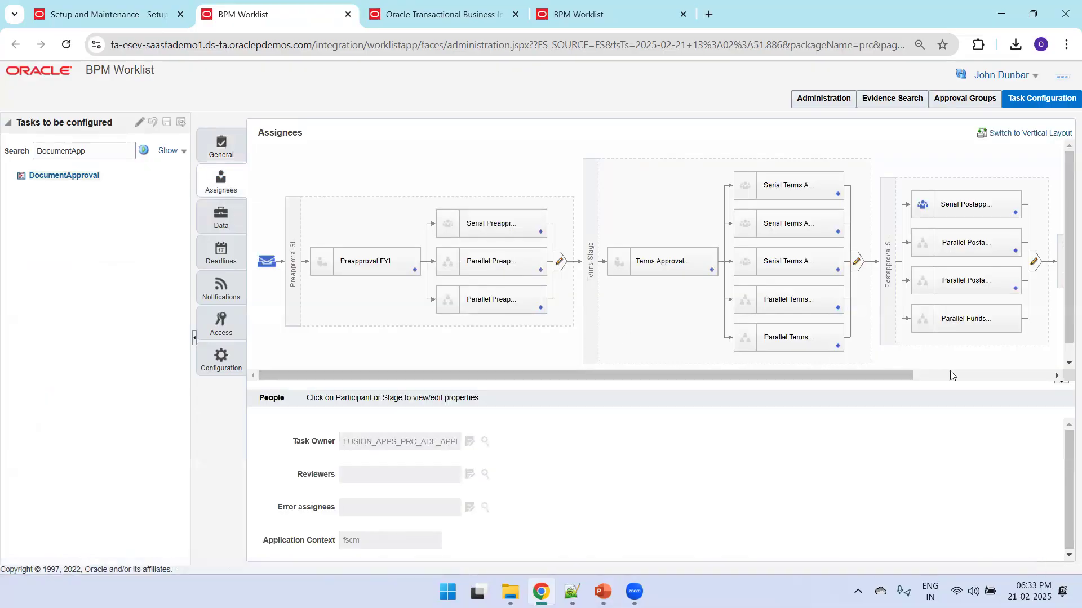
pyautogui.click(974, 374)
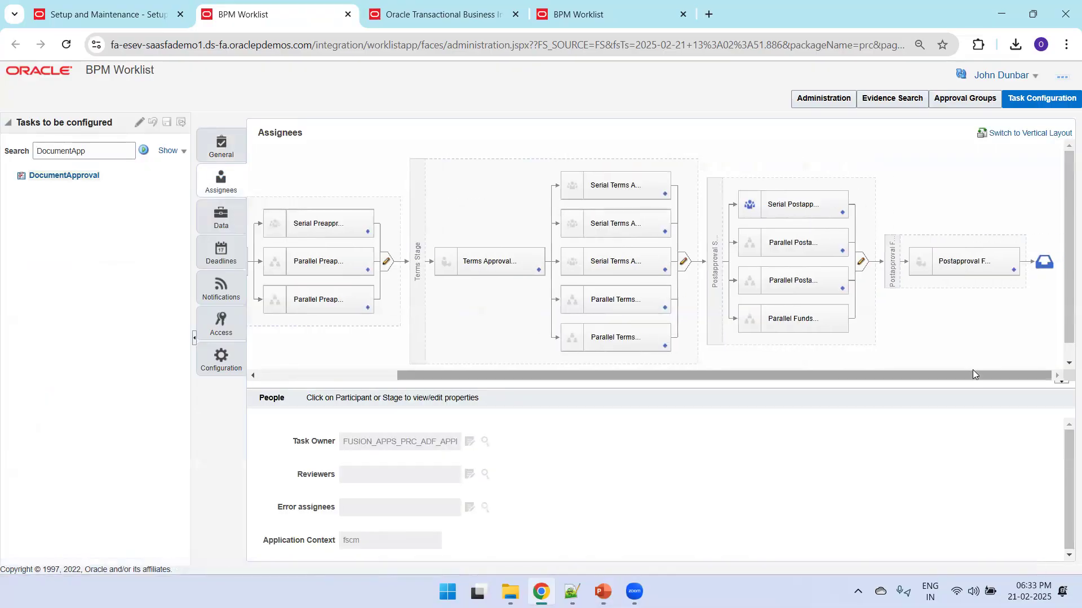
pyautogui.click(788, 208)
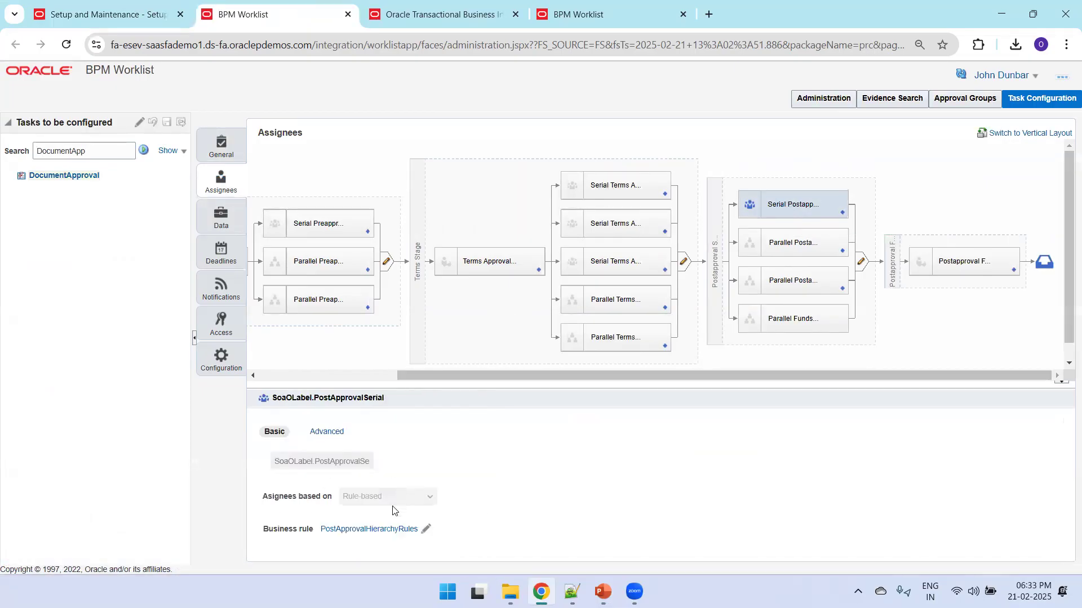
pyautogui.click(350, 529)
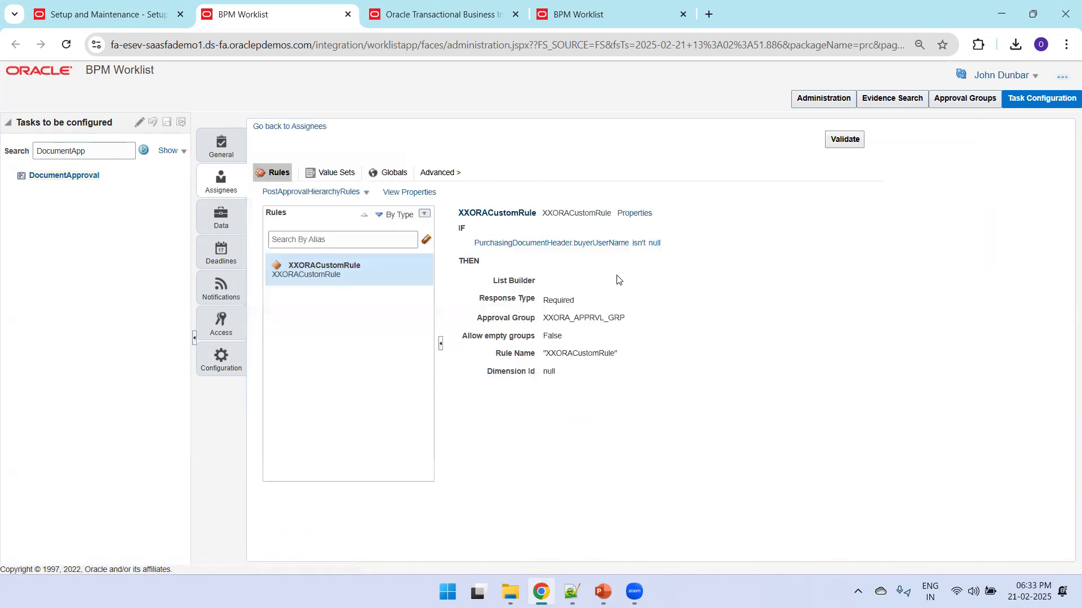
pyautogui.doubleClick(569, 317)
pyautogui.hotkey('ctrl', 'c')
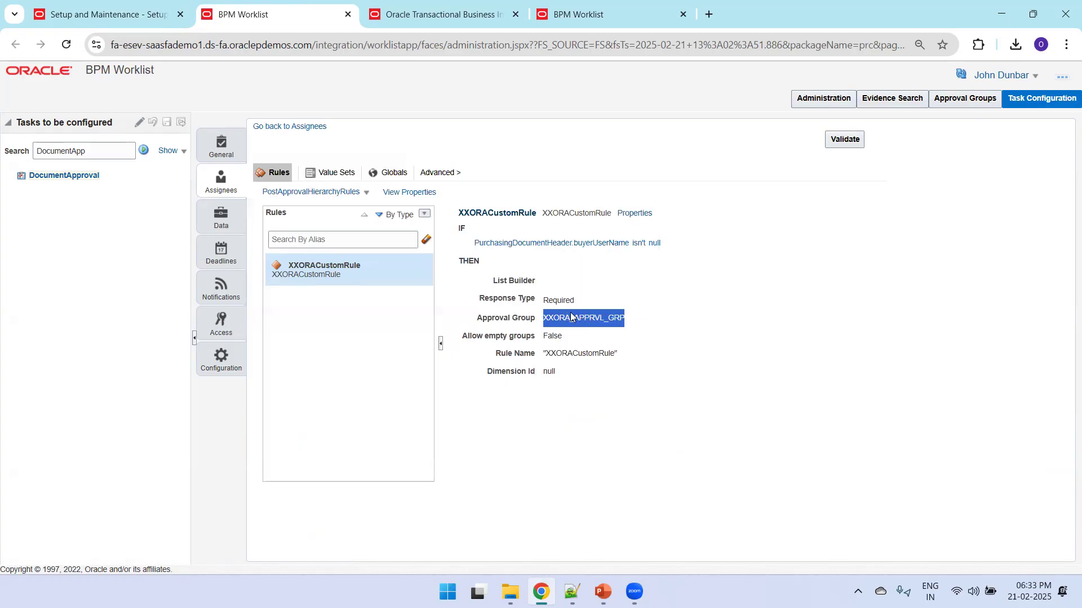
pyautogui.click(965, 98)
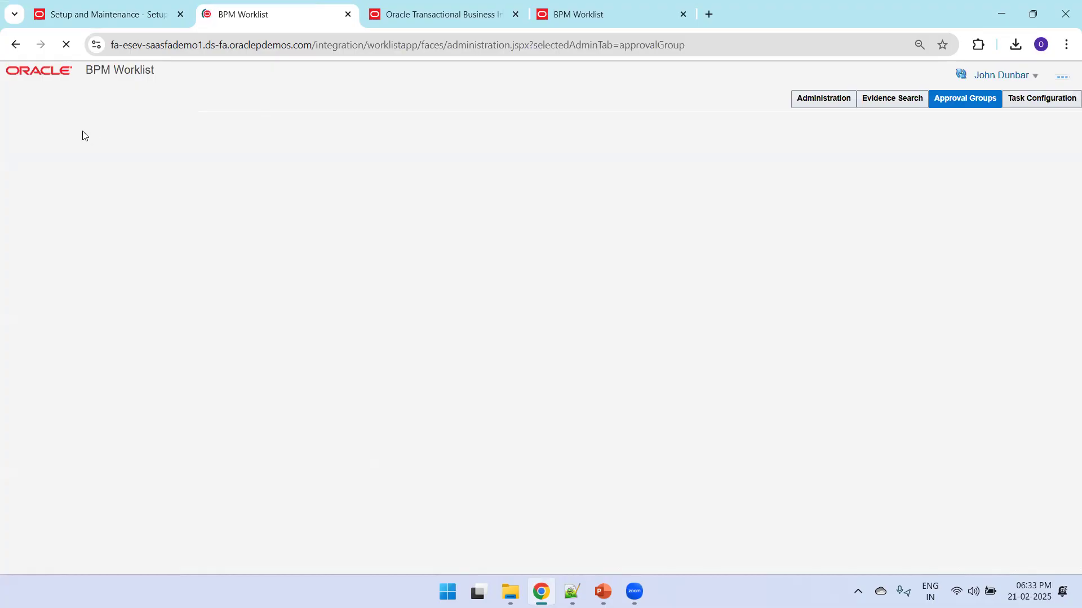
# Step: Look up approval group XXORA_APPRVL_GRP and confirm it has a single member user
pyautogui.click(64, 149)
pyautogui.hotkey('ctrl', 'v')
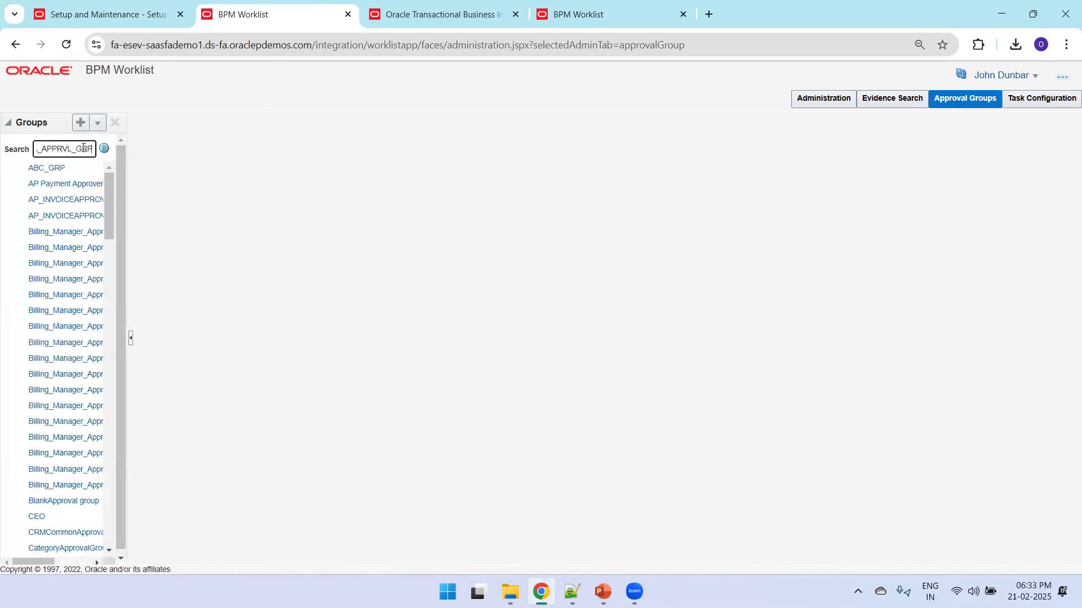
pyautogui.click(103, 148)
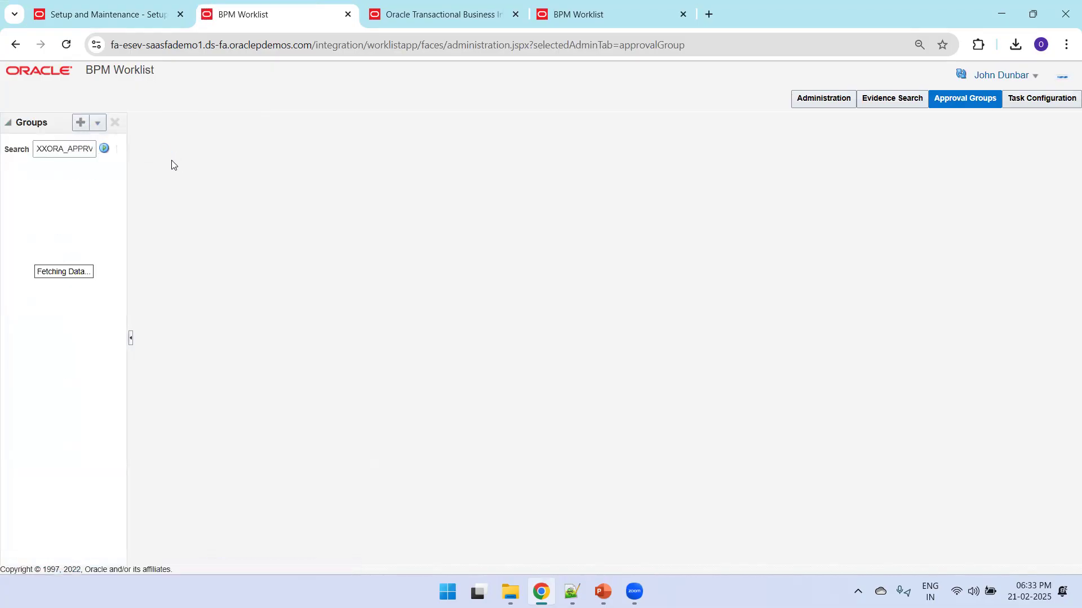
pyautogui.click(93, 168)
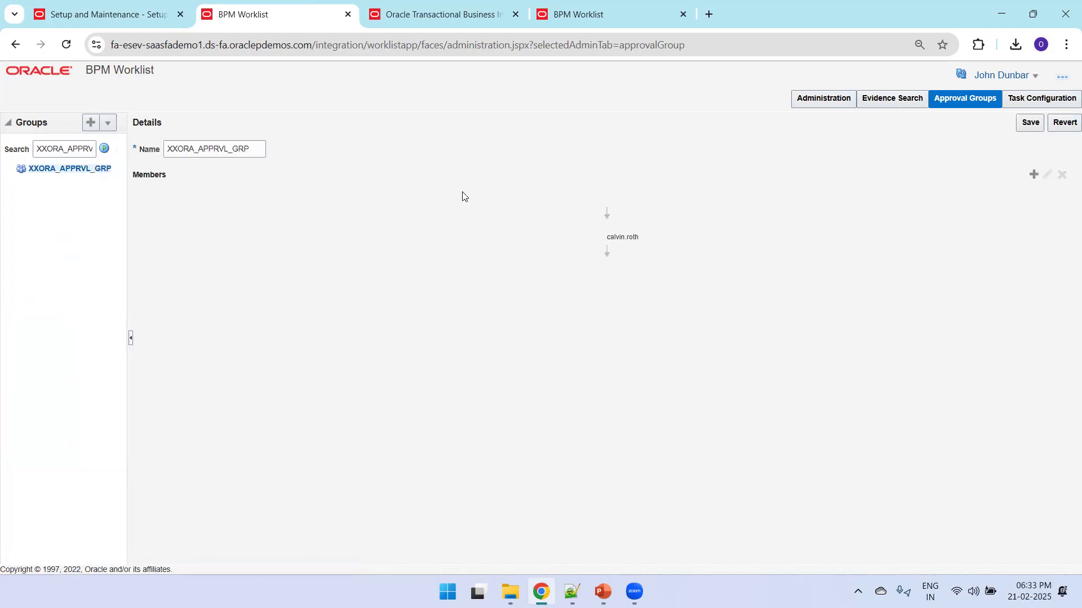
pyautogui.click(115, 17)
pyautogui.click(886, 78)
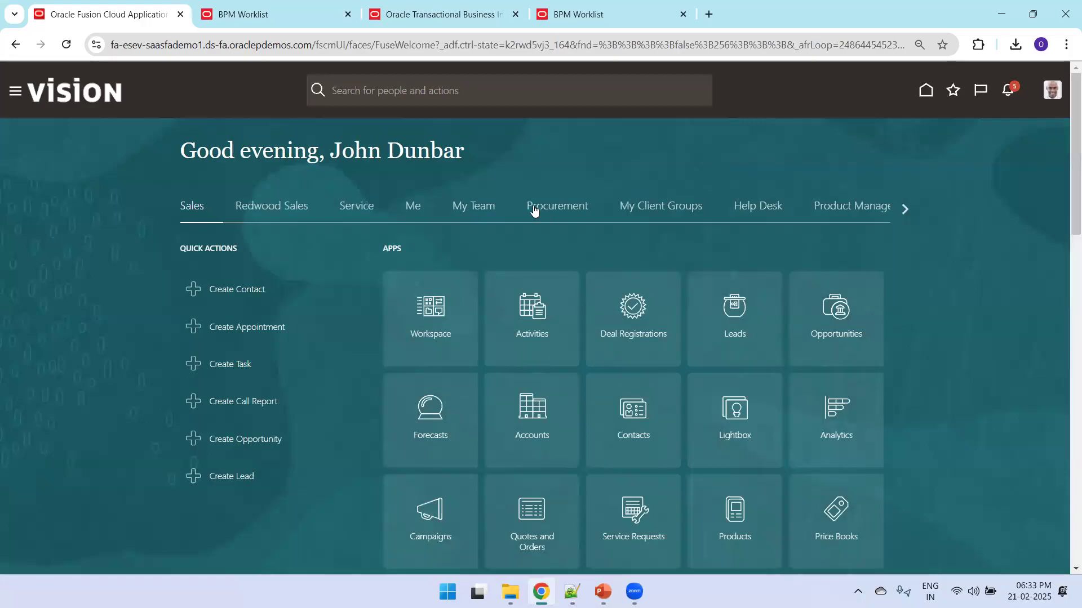
# Step: Go to Procurement > Purchase Agreements and choose Create Agreement from the Tasks panel
pyautogui.click(535, 210)
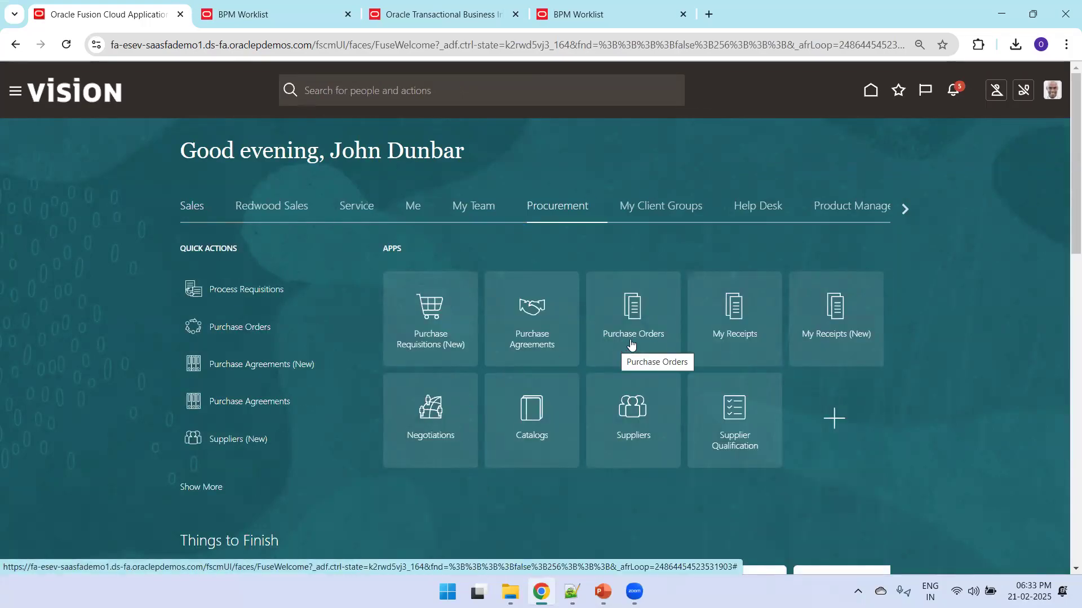
pyautogui.click(551, 326)
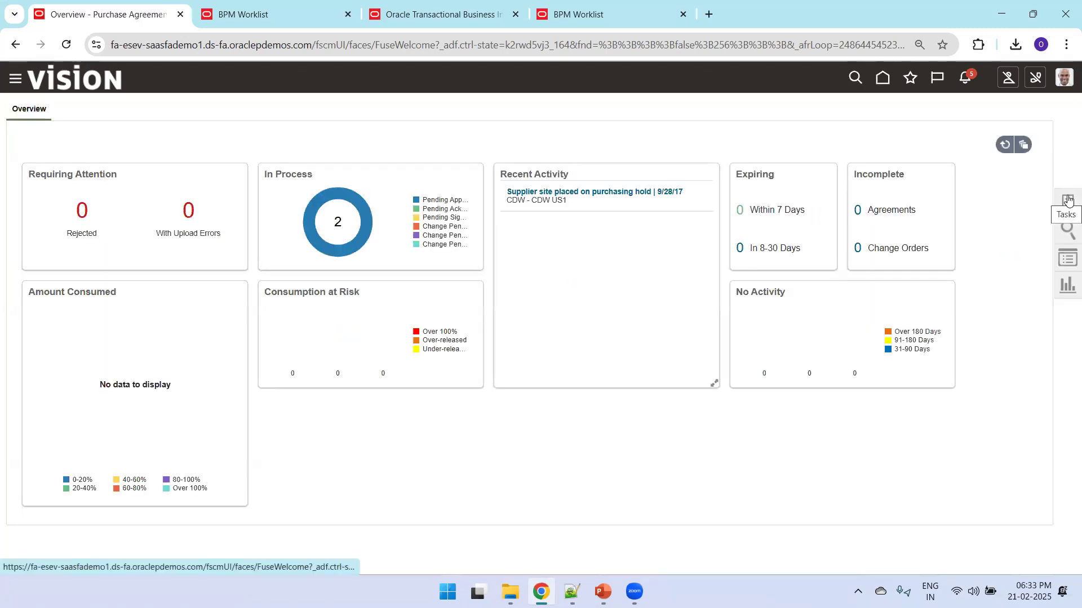
pyautogui.click(1068, 200)
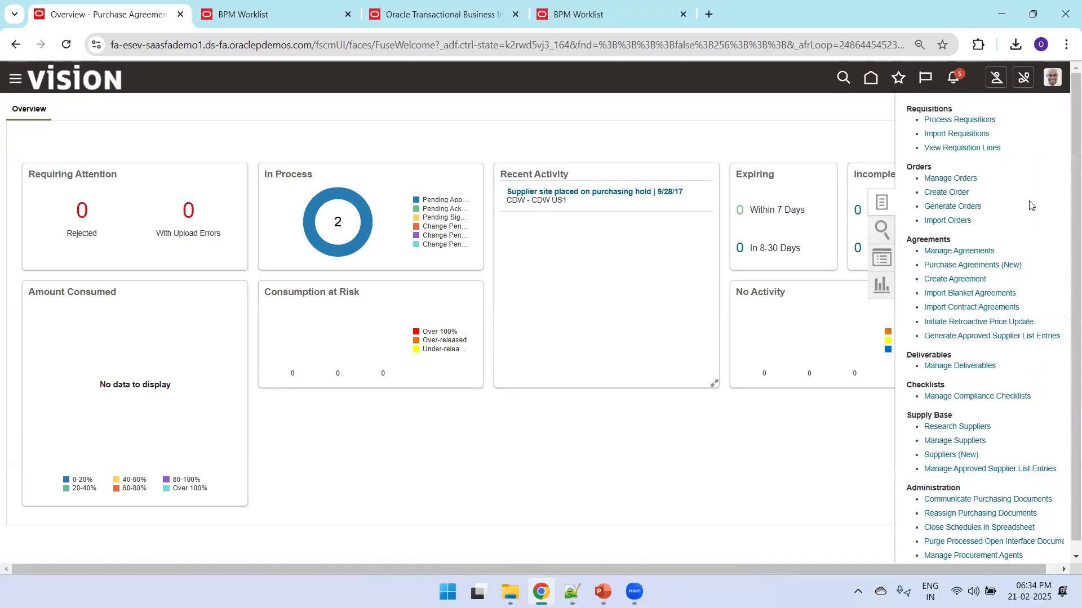
pyautogui.click(938, 280)
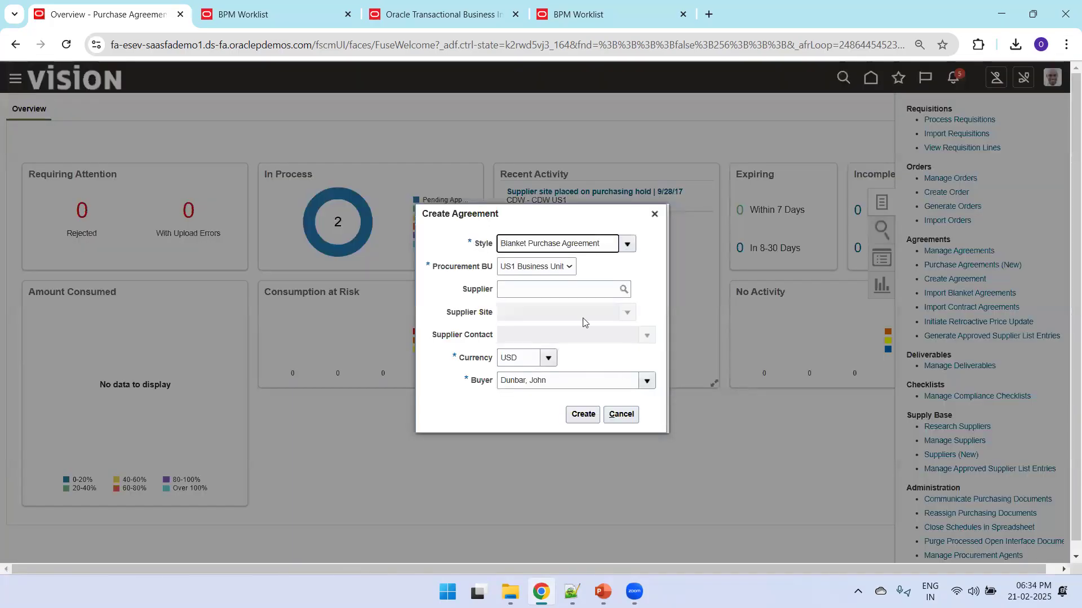
# Step: Create the blanket agreement for supplier Dell Inc., with site Dell US1 defaulting
pyautogui.click(552, 290)
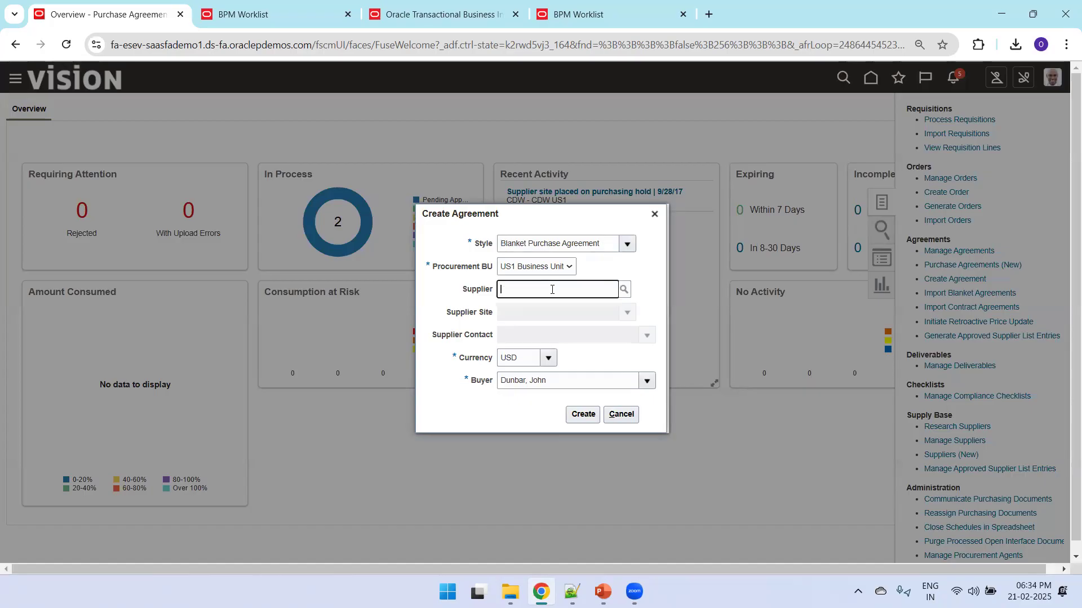
pyautogui.write('Dell')
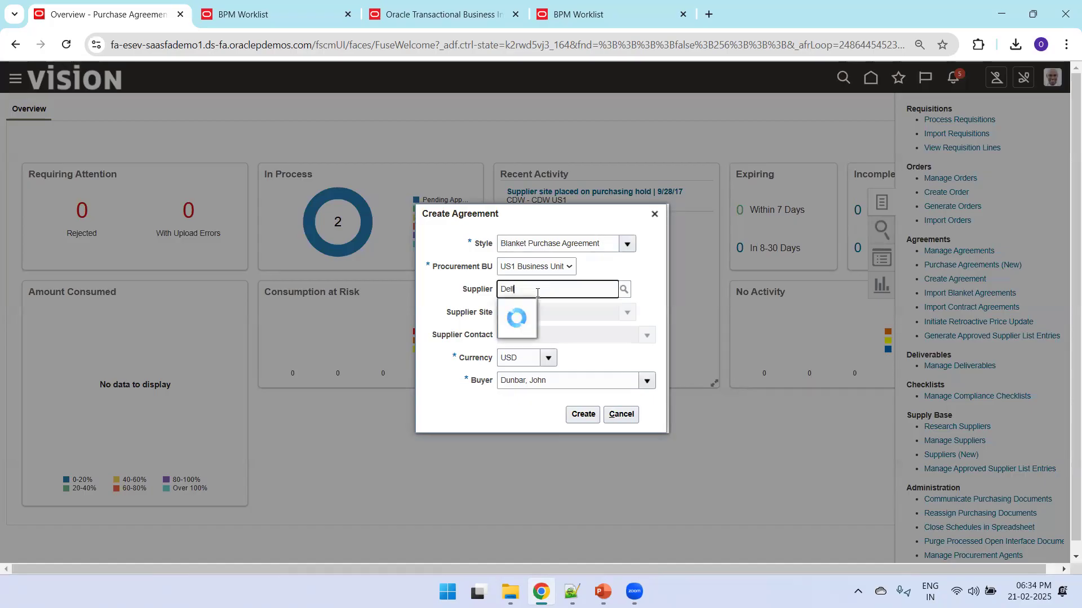
pyautogui.click(528, 312)
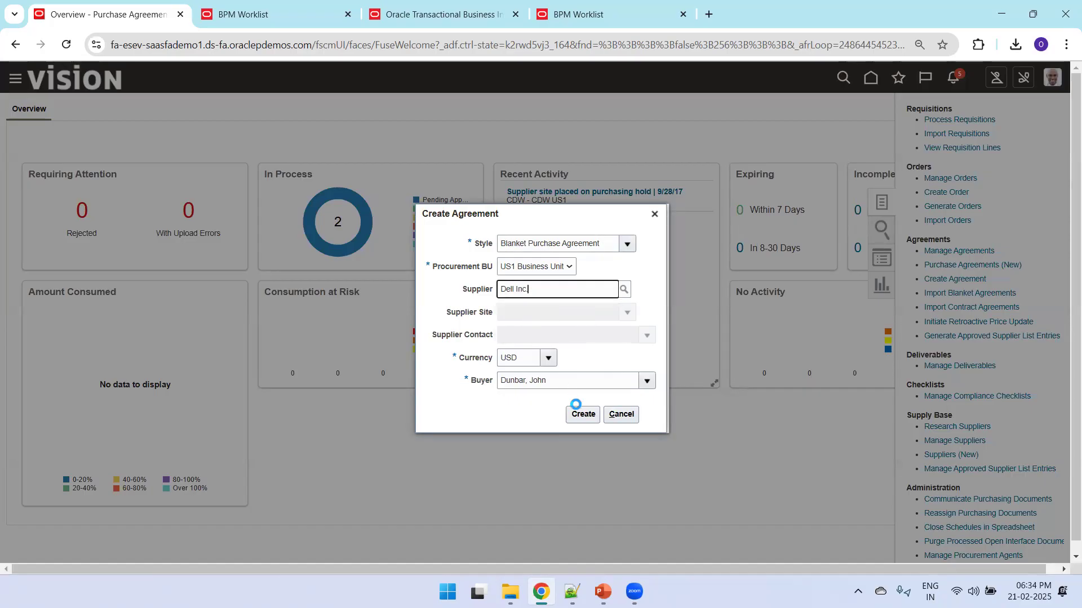
pyautogui.click(583, 414)
pyautogui.click(583, 414)
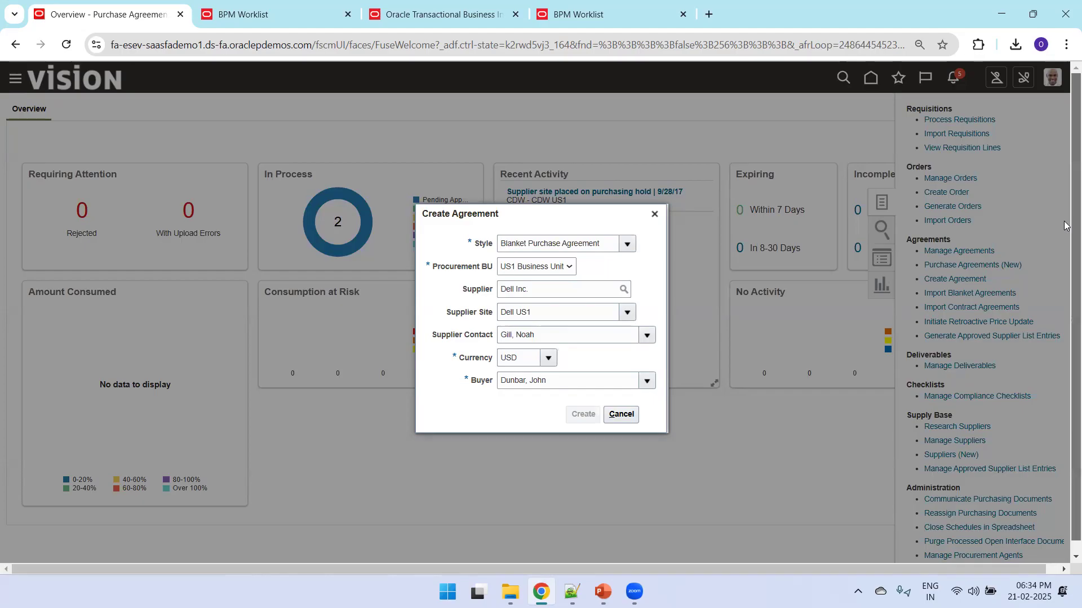
pyautogui.scroll(-1, 1064, 237)
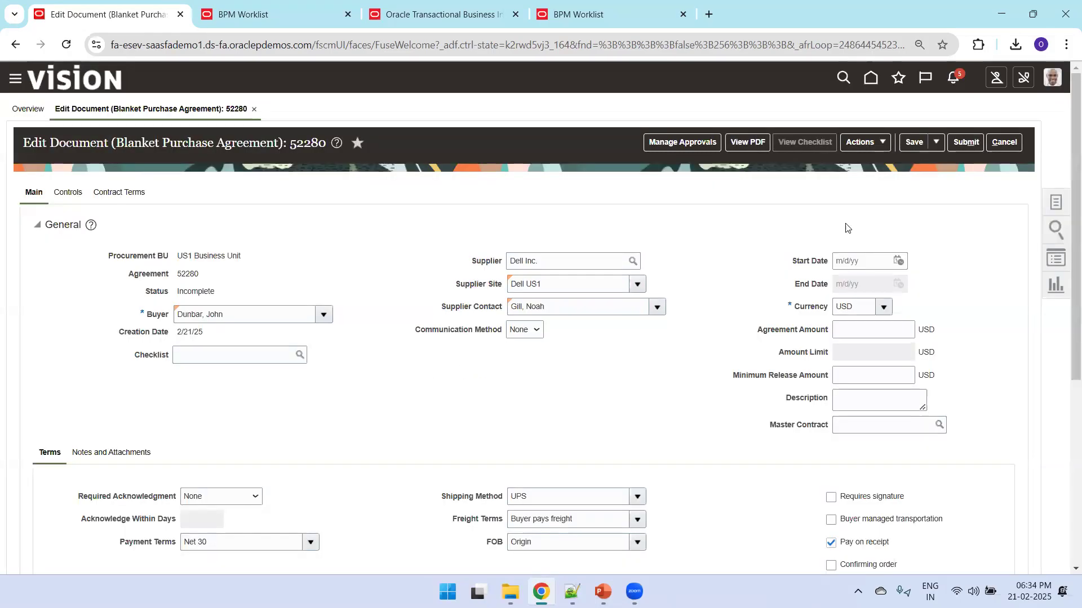
# Step: Set XX_NO_OF_ACCESSORIES to WATCH under Additional Information and add a new agreement line
pyautogui.scroll(-5, 1064, 131)
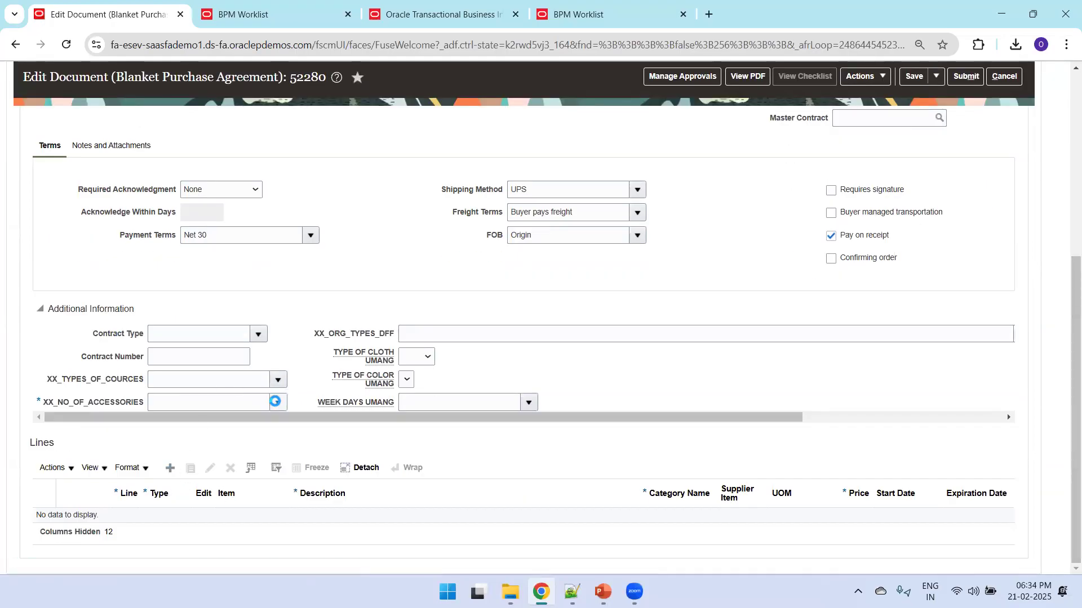
pyautogui.click(277, 404)
pyautogui.click(208, 446)
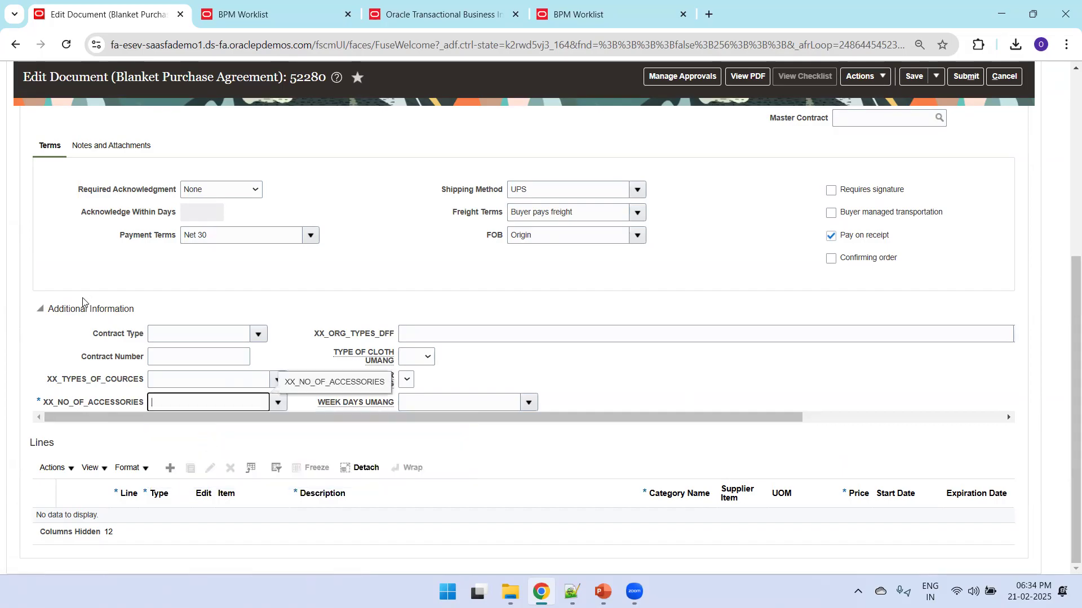
pyautogui.click(40, 310)
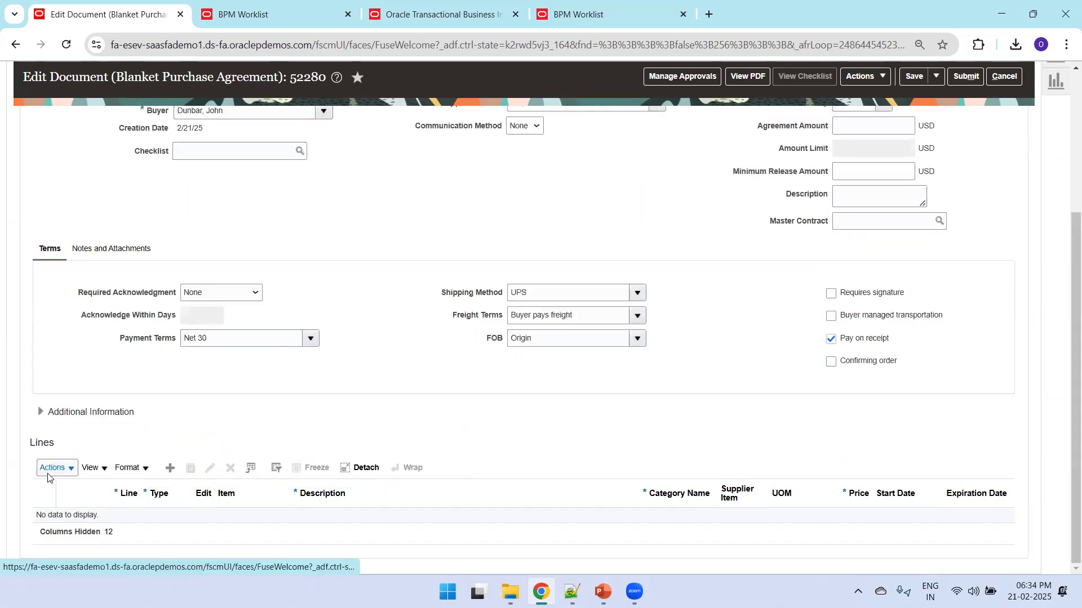
pyautogui.click(170, 468)
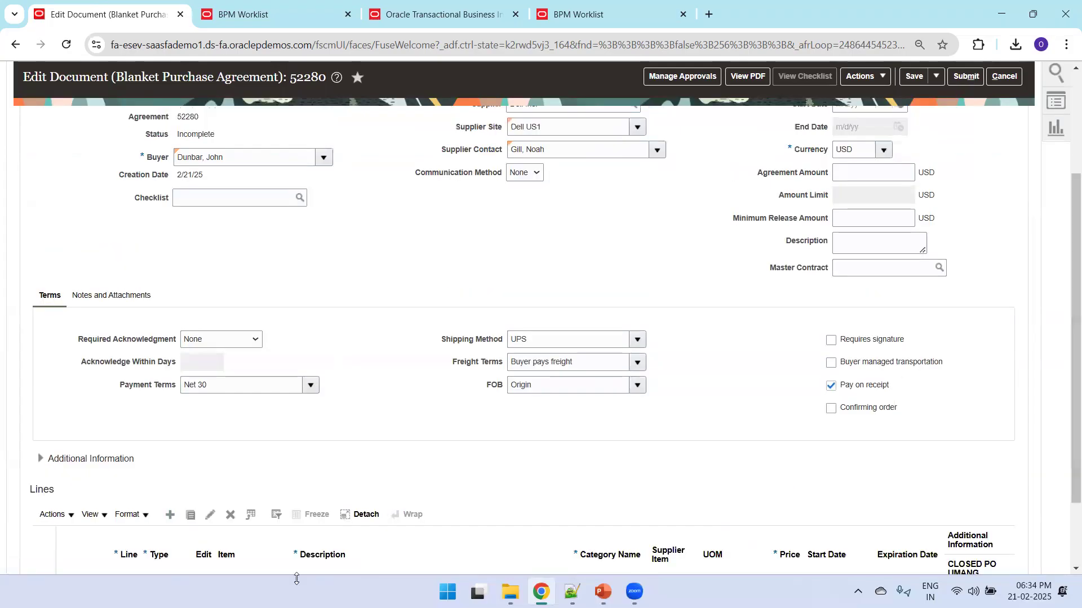
# Step: Give line 1 description 'D' and category Activators & Appliers
pyautogui.scroll(-2, 1065, 260)
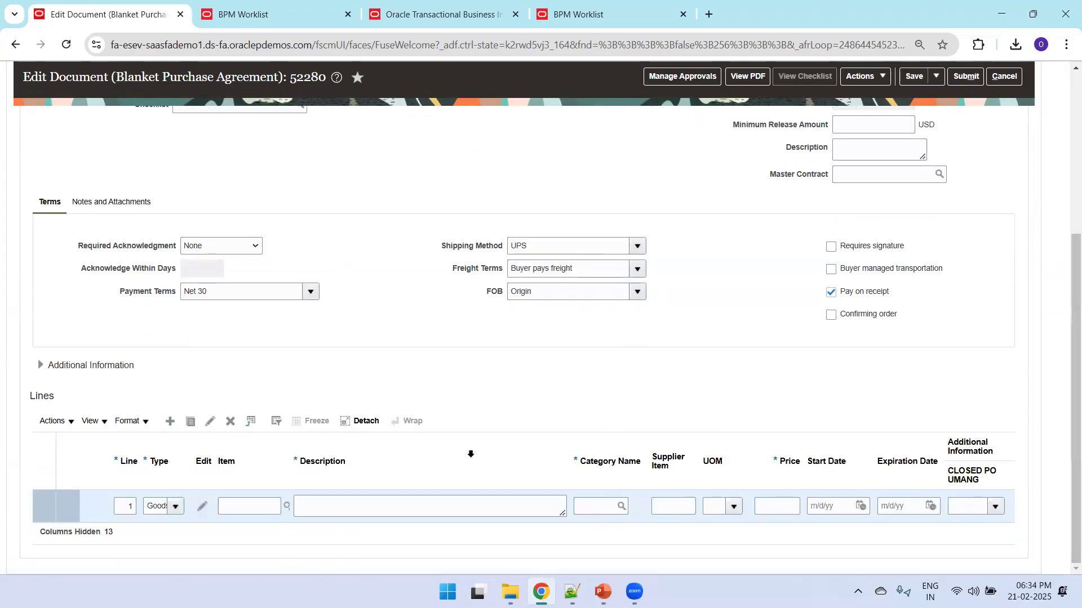
pyautogui.click(387, 512)
pyautogui.write('Desc')
pyautogui.press('Tab')
pyautogui.write('Ac')
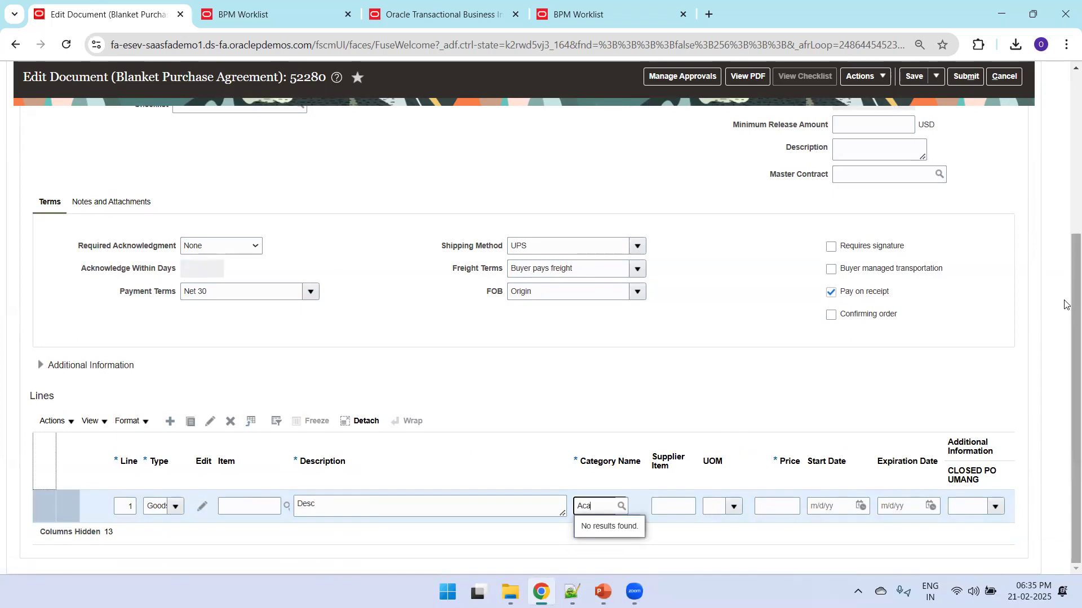
pyautogui.click(621, 506)
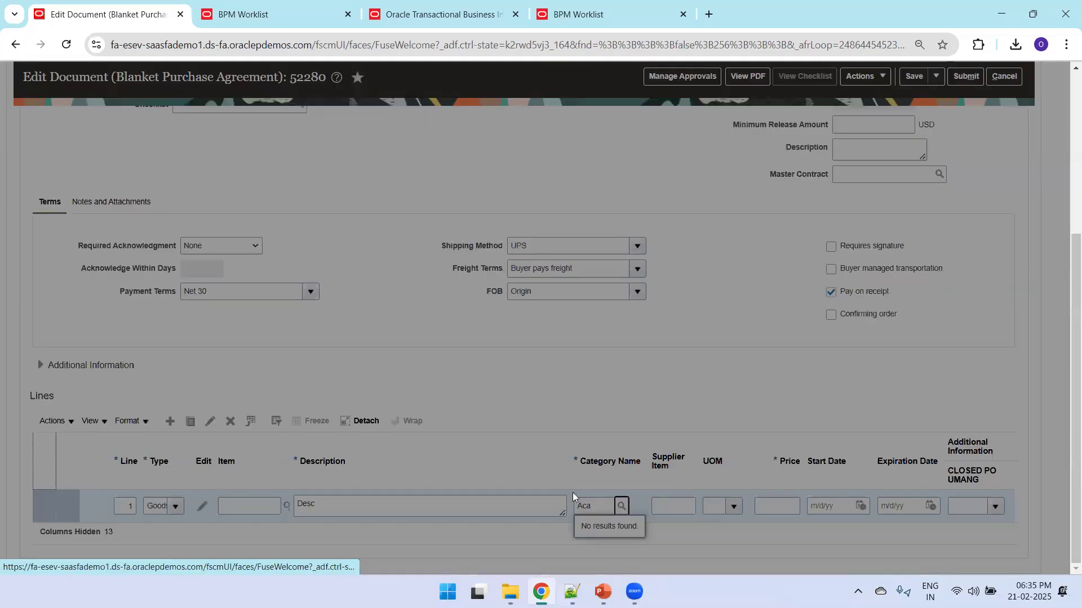
pyautogui.click(540, 290)
pyautogui.write('A')
pyautogui.click(636, 335)
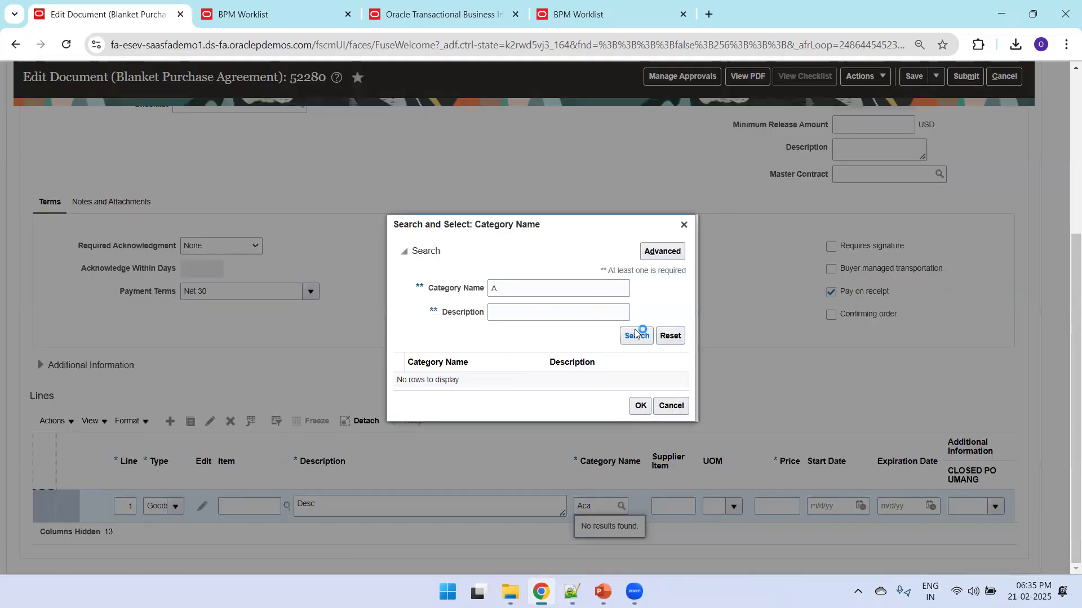
pyautogui.click(464, 336)
pyautogui.click(640, 474)
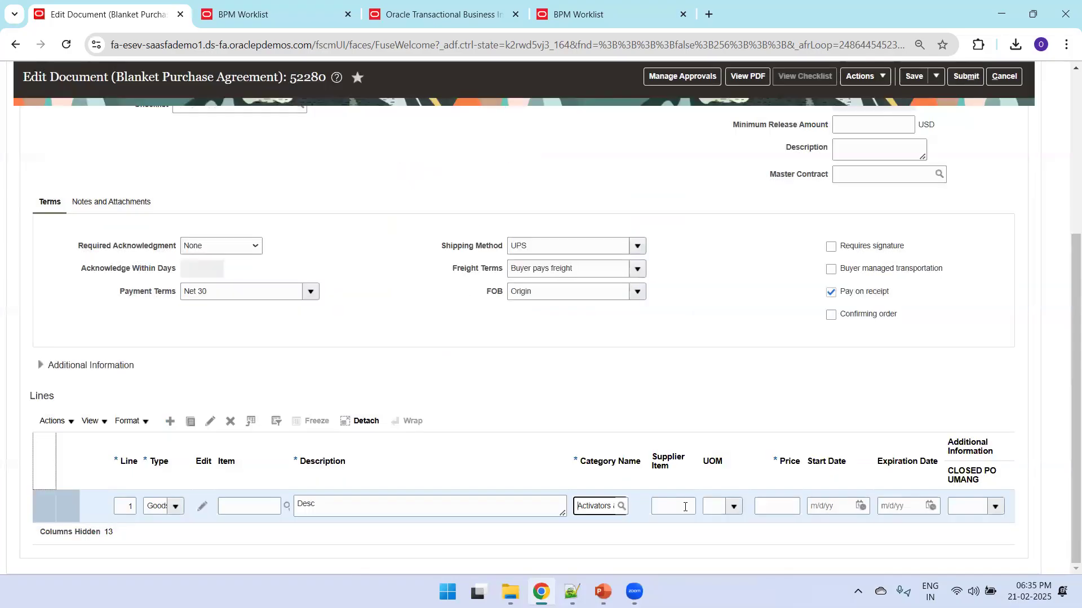
# Step: Enter price 10 on line 1 and submit agreement 52280 for approval
pyautogui.click(685, 507)
pyautogui.press('Tab')
pyautogui.press('Tab')
pyautogui.write('10')
pyautogui.press('Tab')
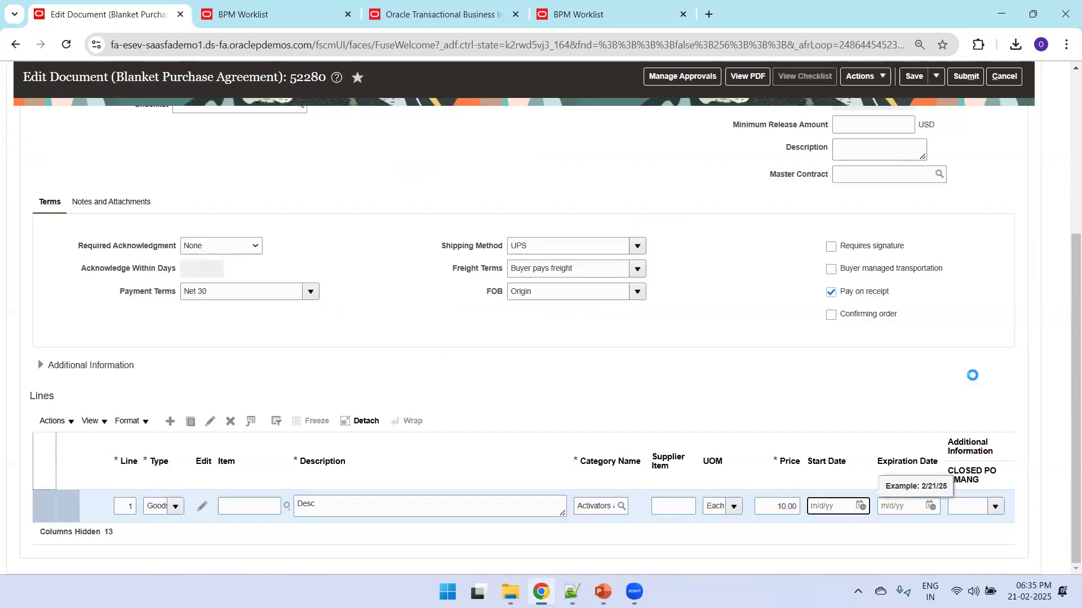
pyautogui.scroll(5, 1067, 222)
pyautogui.click(967, 143)
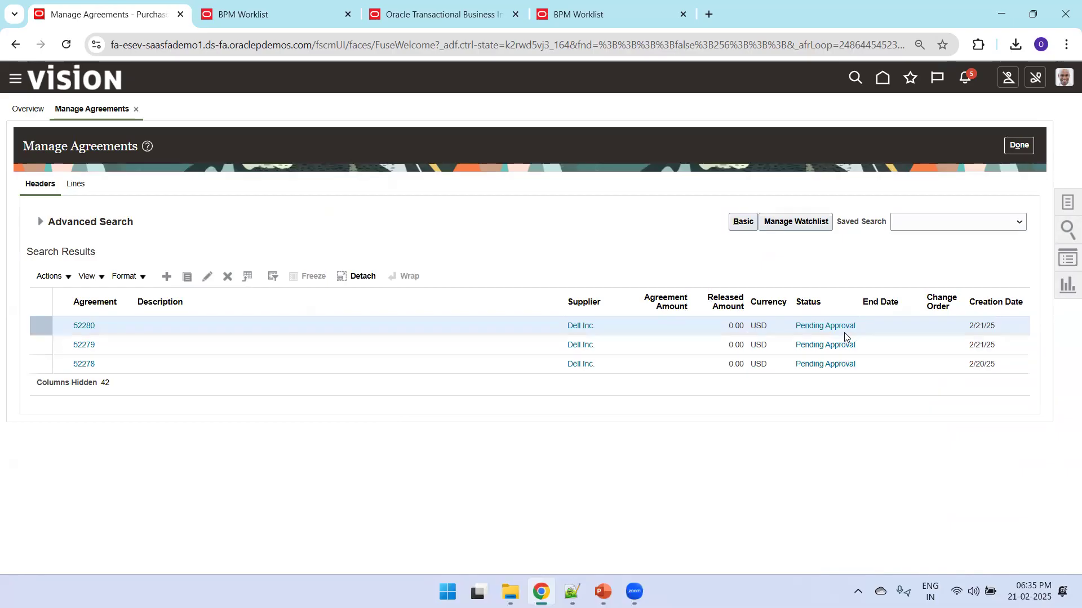
# Step: Try to view agreement 52280's approval details, then dismiss the resulting POR-2010363 error
pyautogui.click(825, 329)
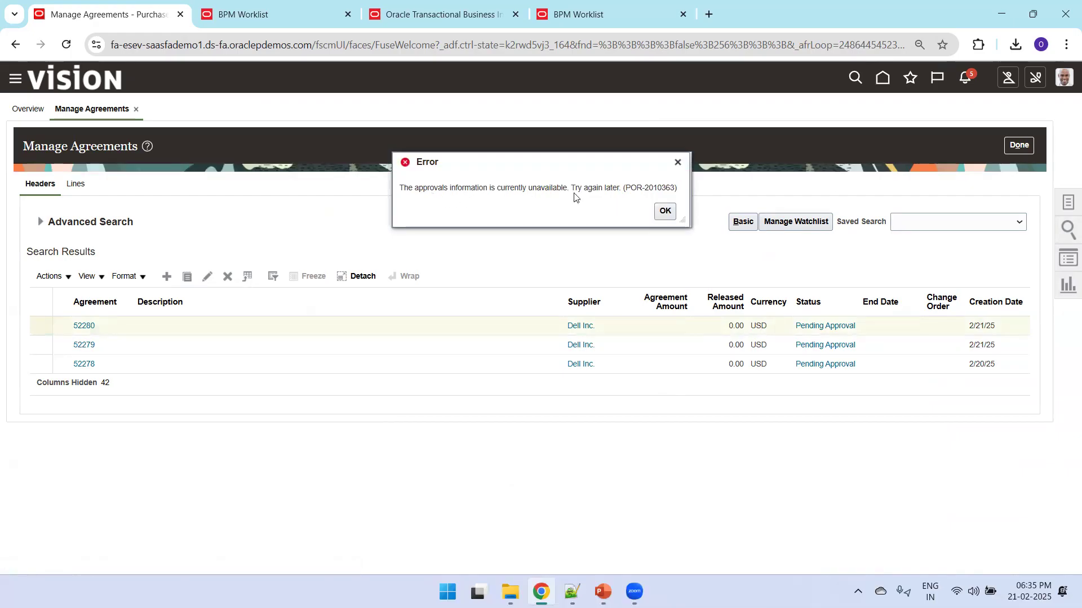
pyautogui.click(665, 212)
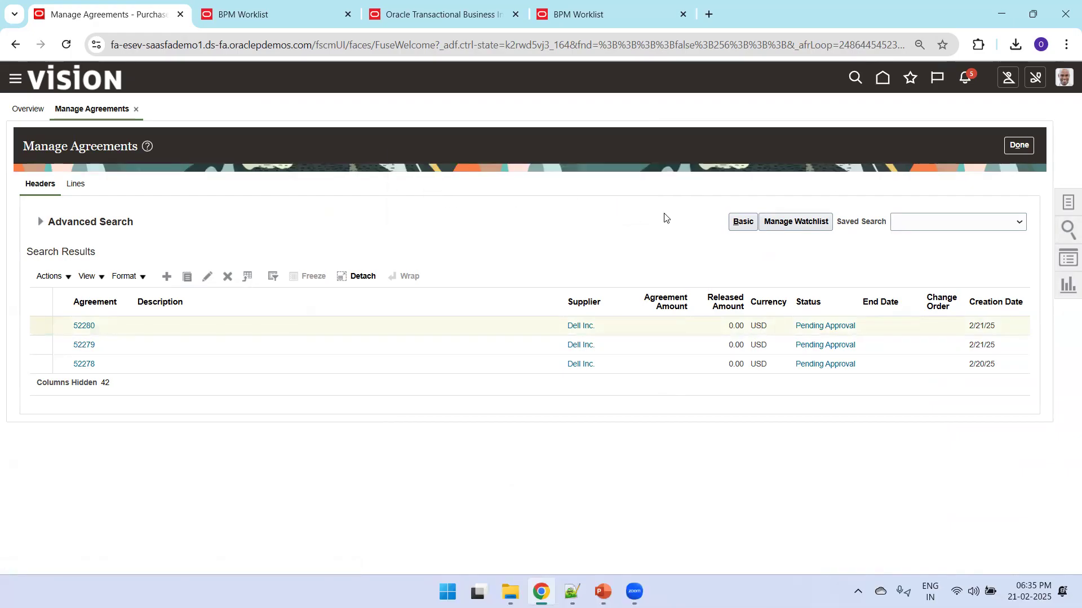
# Step: Duplicate the Manage Agreements page and scroll the work area categories over to Tools
pyautogui.rightClick(135, 23)
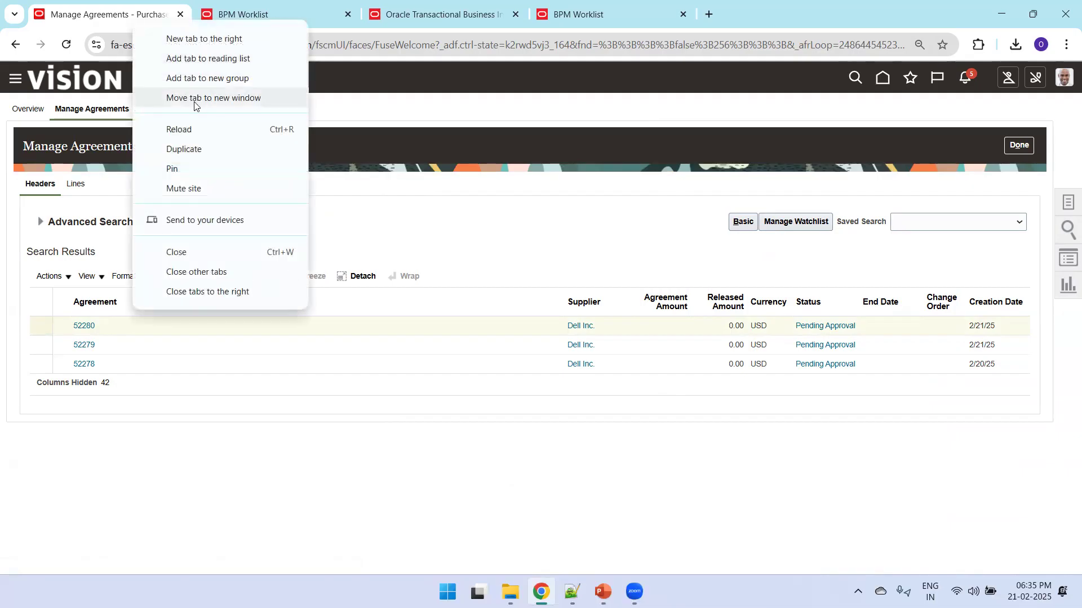
pyautogui.click(194, 148)
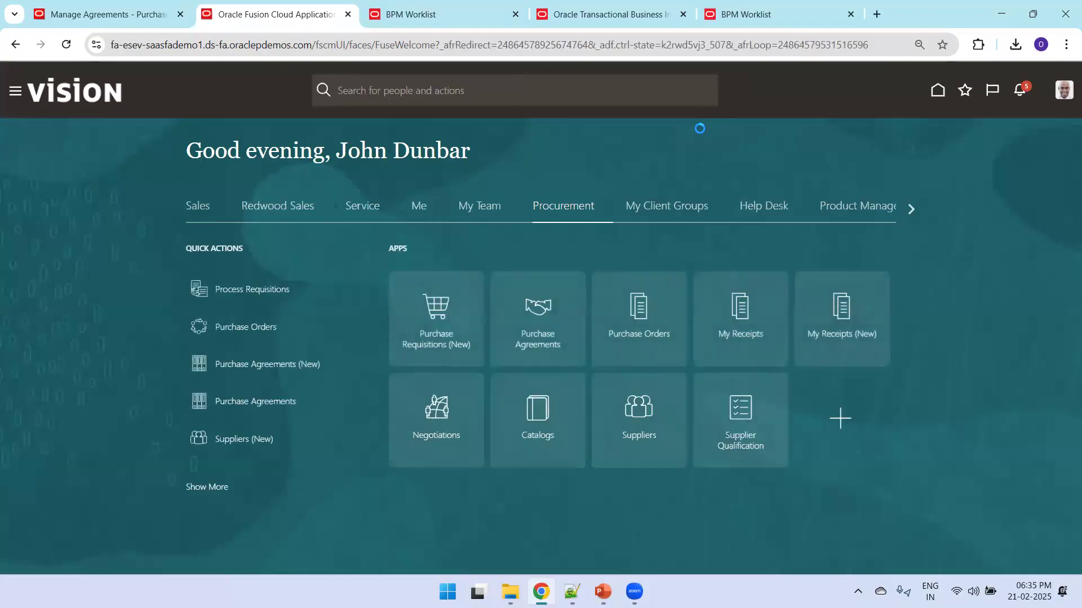
pyautogui.click(903, 213)
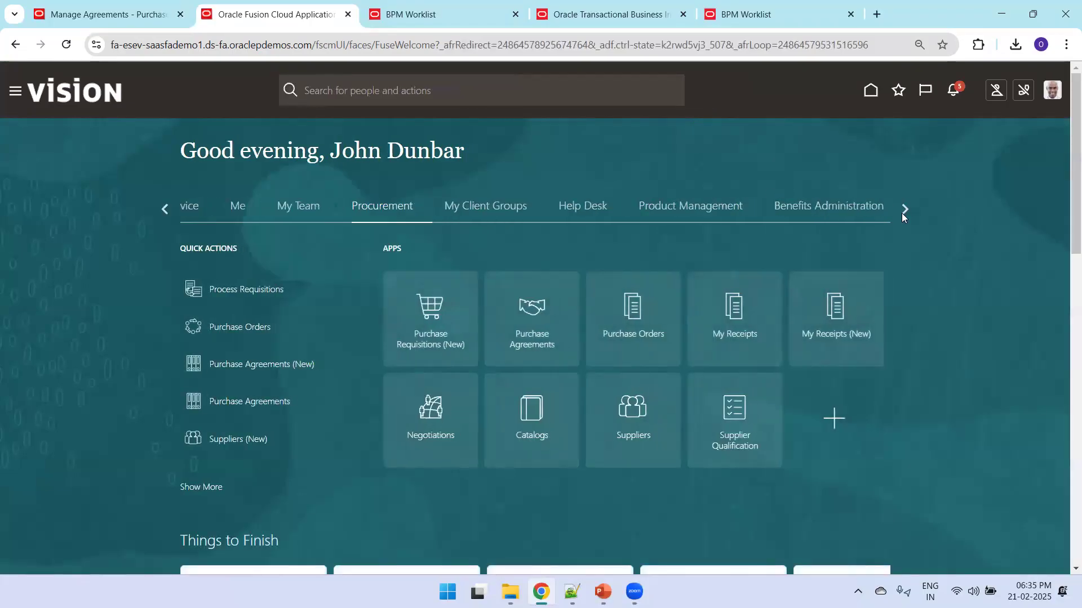
pyautogui.click(904, 210)
pyautogui.click(904, 210)
pyautogui.click(904, 209)
pyautogui.click(904, 210)
pyautogui.click(903, 210)
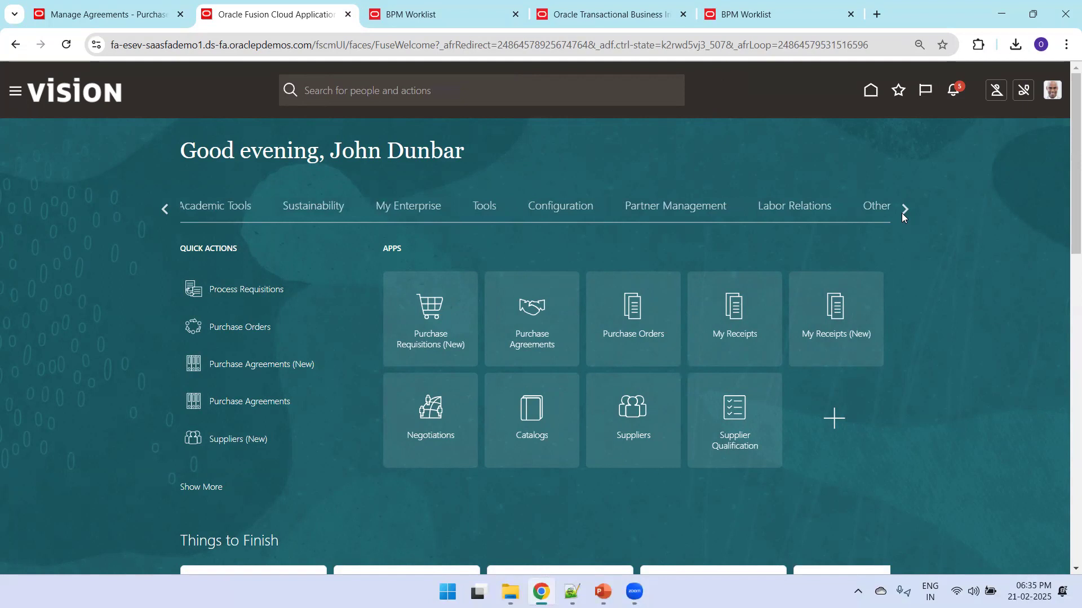
# Step: Launch Transaction Console from Tools, checking the Manage Agreements results while it loads
pyautogui.click(493, 210)
pyautogui.scroll(-3, 1064, 190)
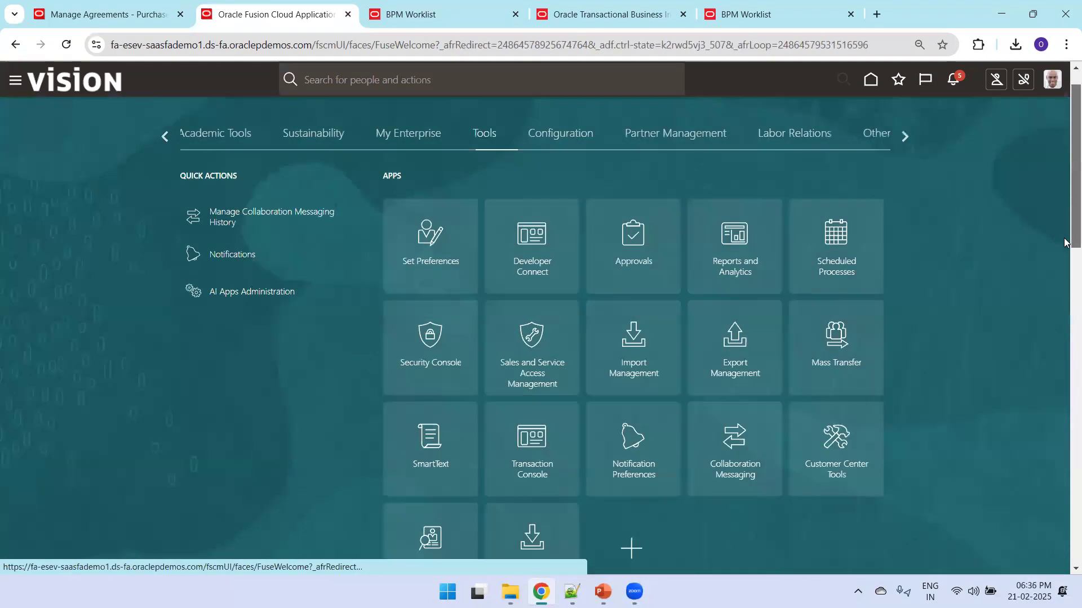
pyautogui.click(102, 15)
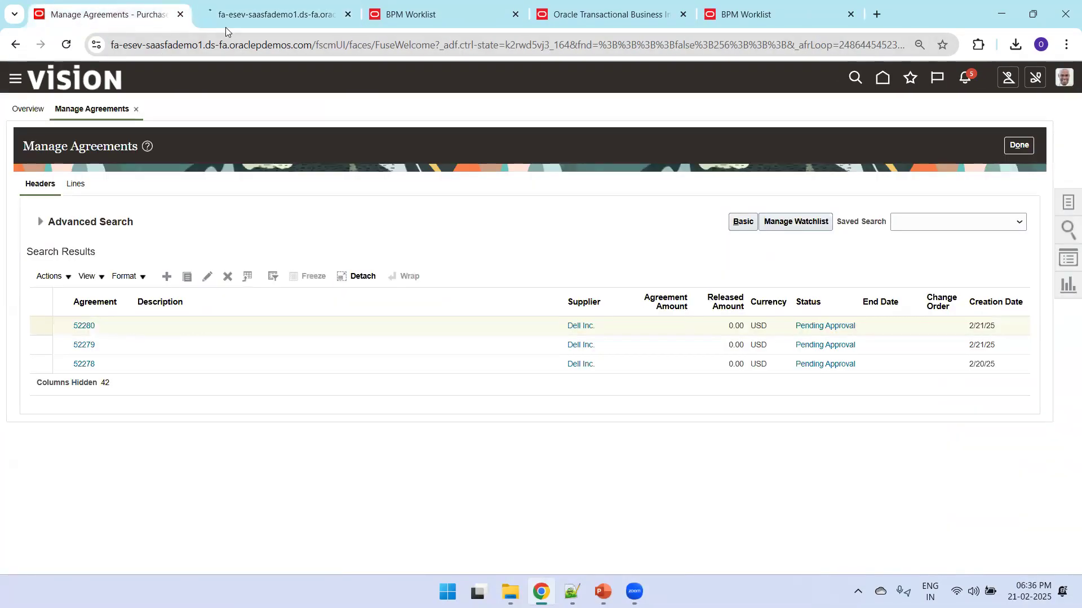
pyautogui.click(247, 18)
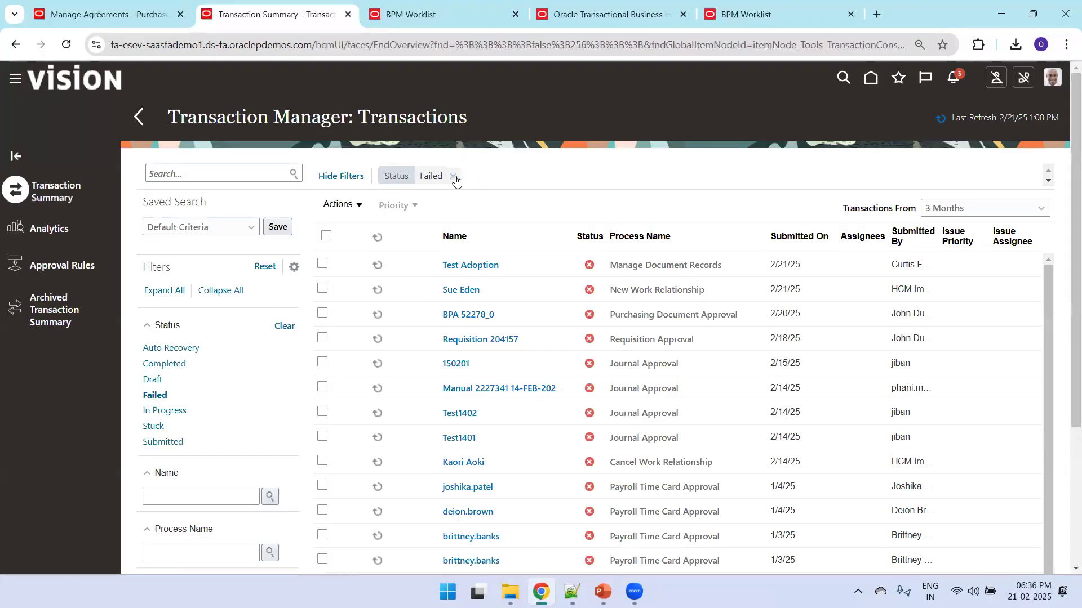
# Step: Clear the Failed status filter to show BPA 52280_0 in progress, then switch to the PurchageAgreeementDM data model
pyautogui.click(453, 176)
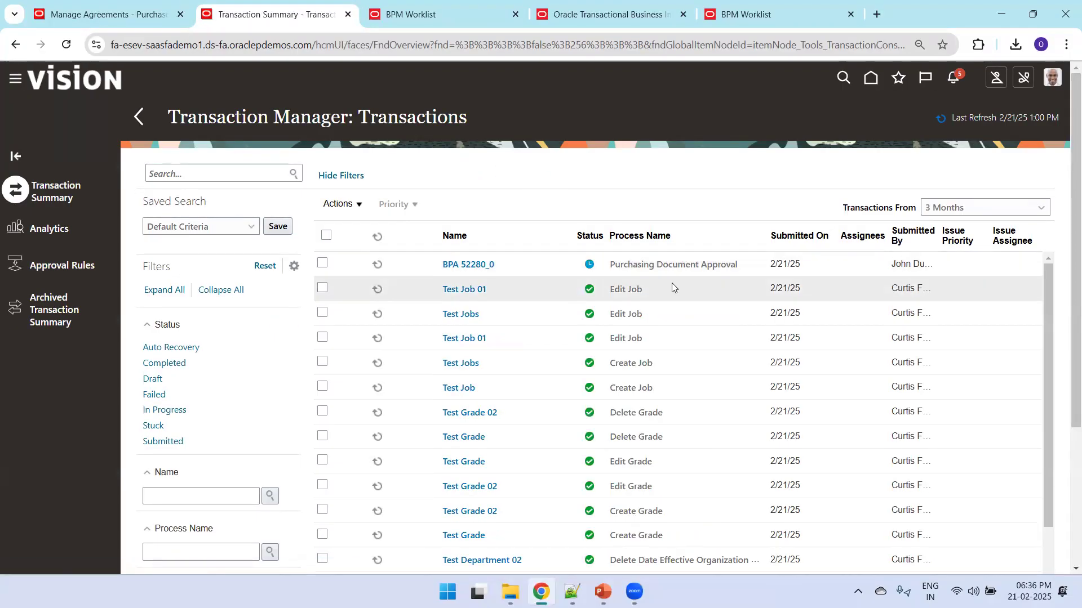
pyautogui.moveTo(588, 269)
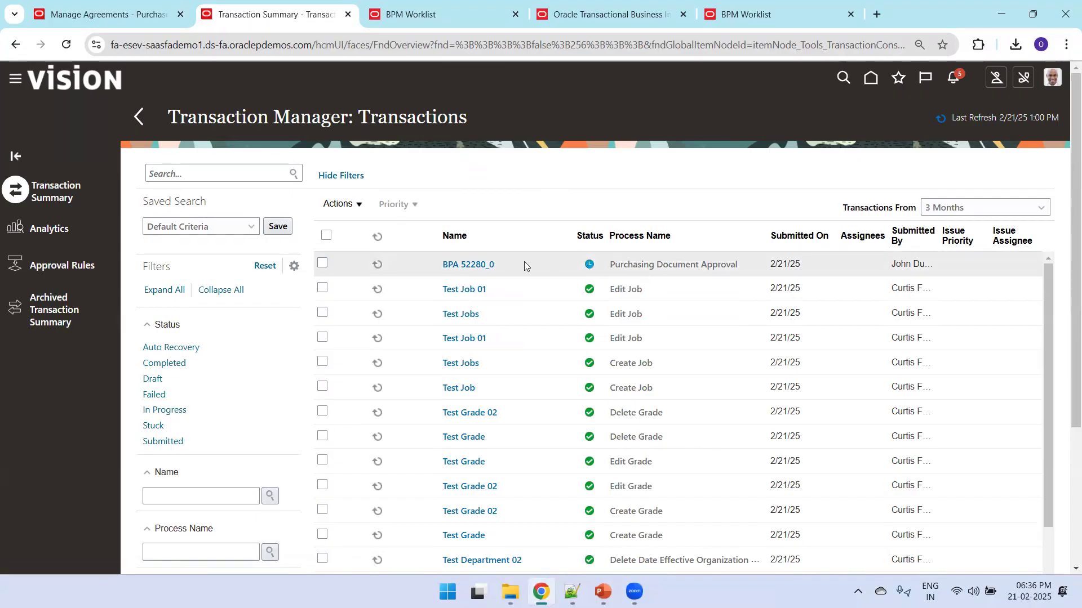
pyautogui.click(602, 13)
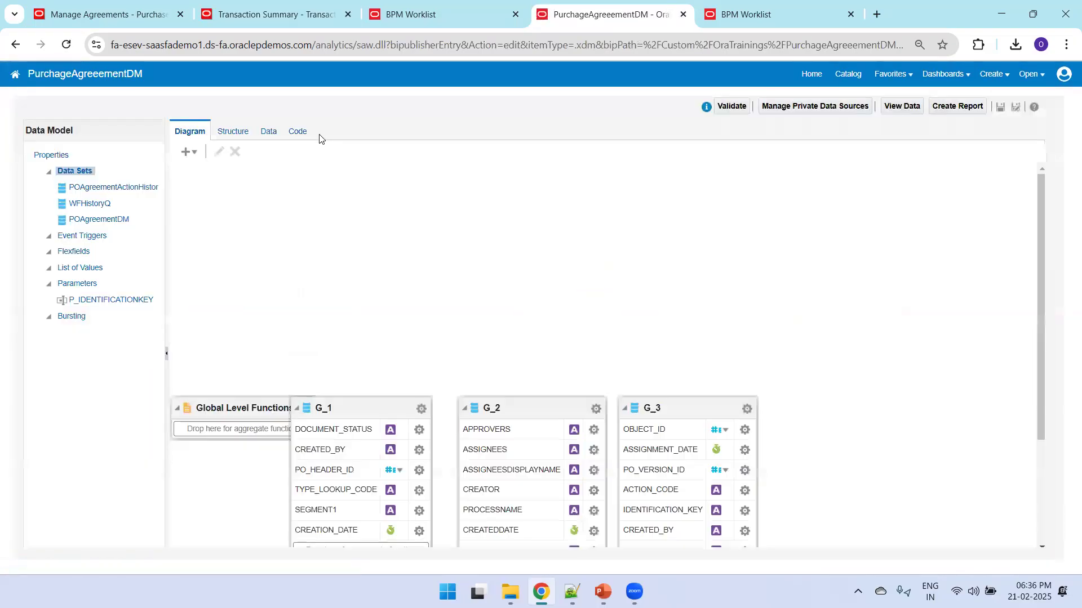
# Step: Generate the data model output as a table and copy agreement 52280's identification key
pyautogui.click(268, 133)
pyautogui.click(250, 178)
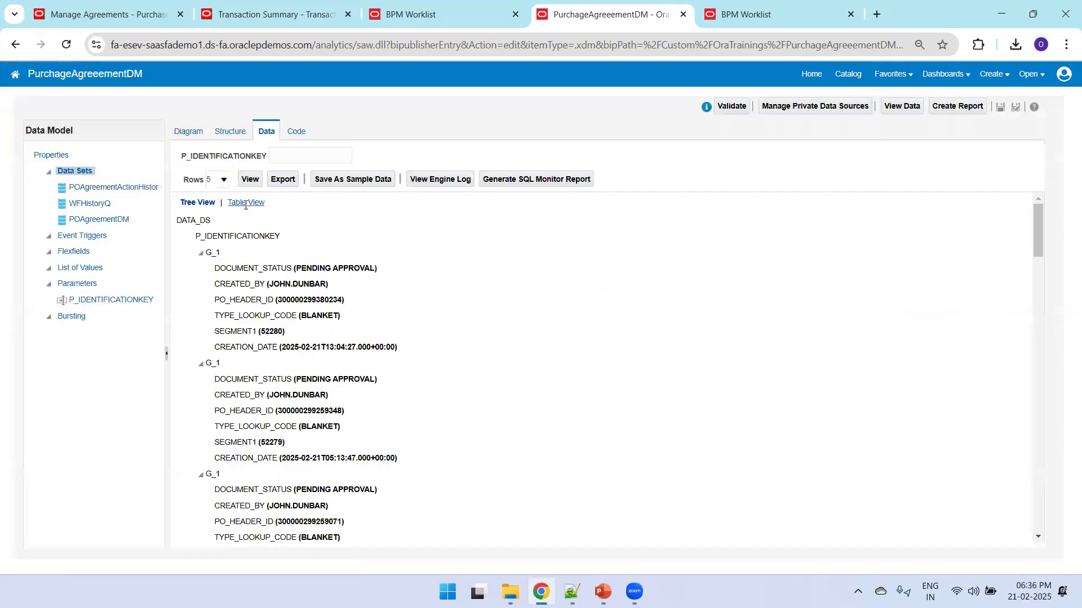
pyautogui.click(245, 203)
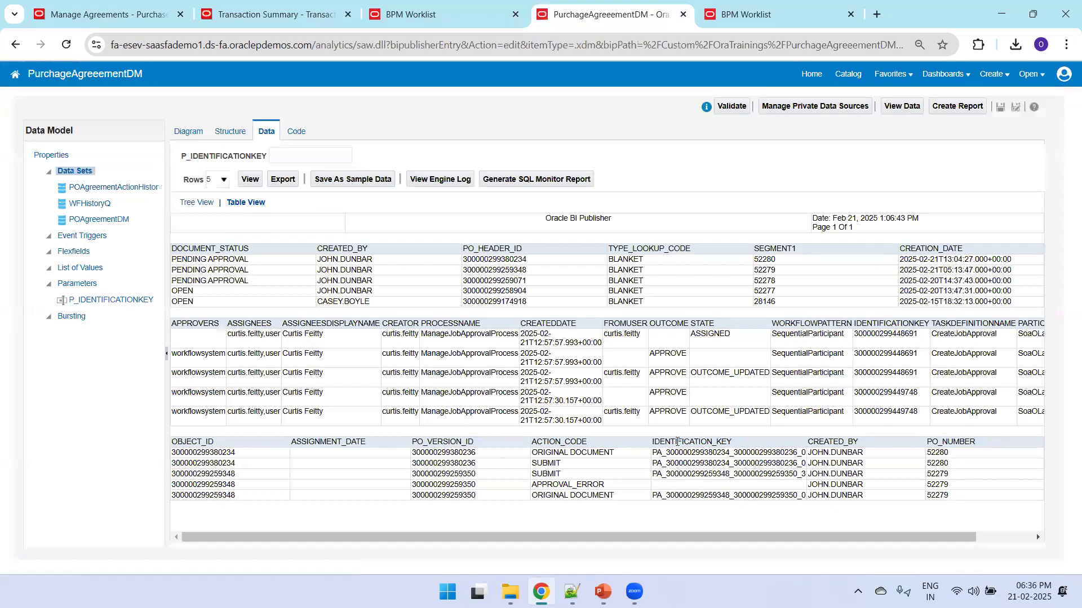
pyautogui.doubleClick(939, 451)
pyautogui.doubleClick(676, 452)
pyautogui.hotkey('ctrl', 'c')
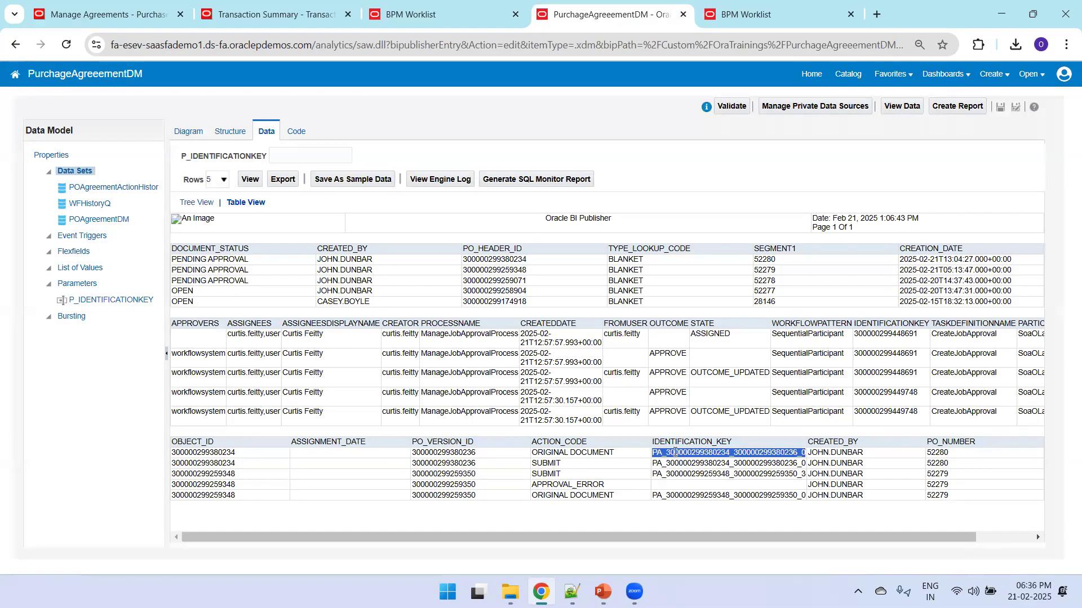
# Step: Rerun the data with that key in P_IDENTIFICATIONKEY and select the assignee's display name
pyautogui.click(285, 154)
pyautogui.hotkey('ctrl', 'v')
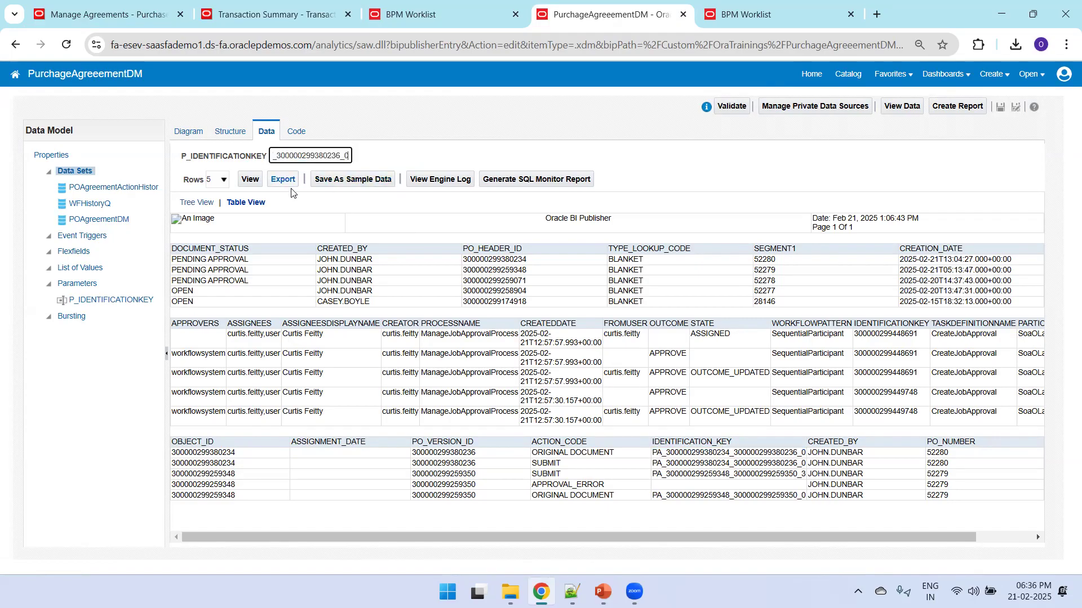
pyautogui.click(248, 180)
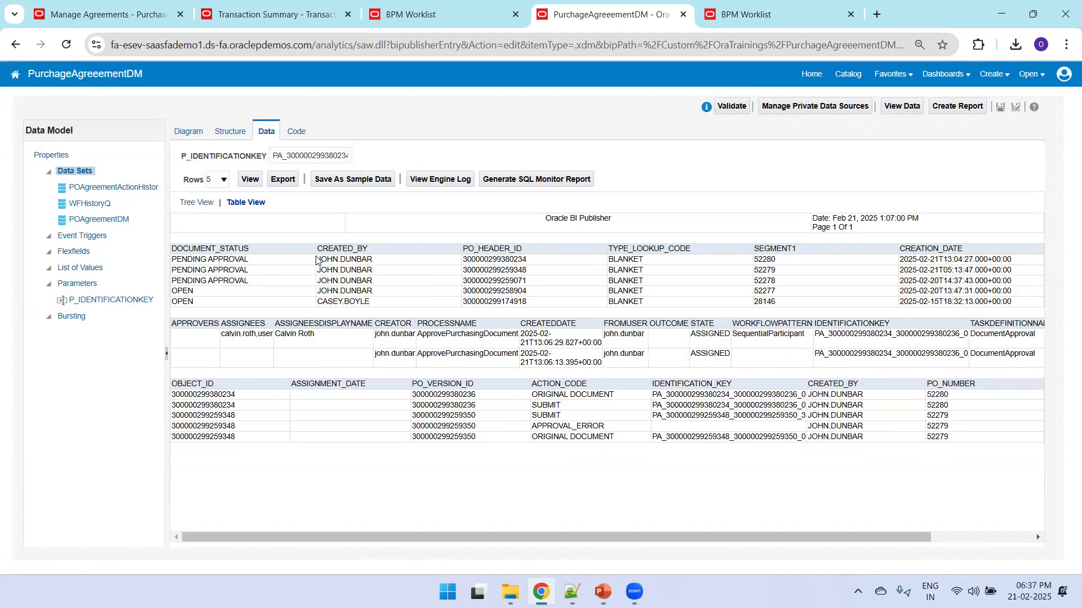
pyautogui.moveTo(220, 541)
pyautogui.mouseDown()
pyautogui.moveTo(320, 549)
pyautogui.moveTo(223, 544)
pyautogui.mouseUp()
pyautogui.moveTo(325, 340); pyautogui.dragTo(282, 331)
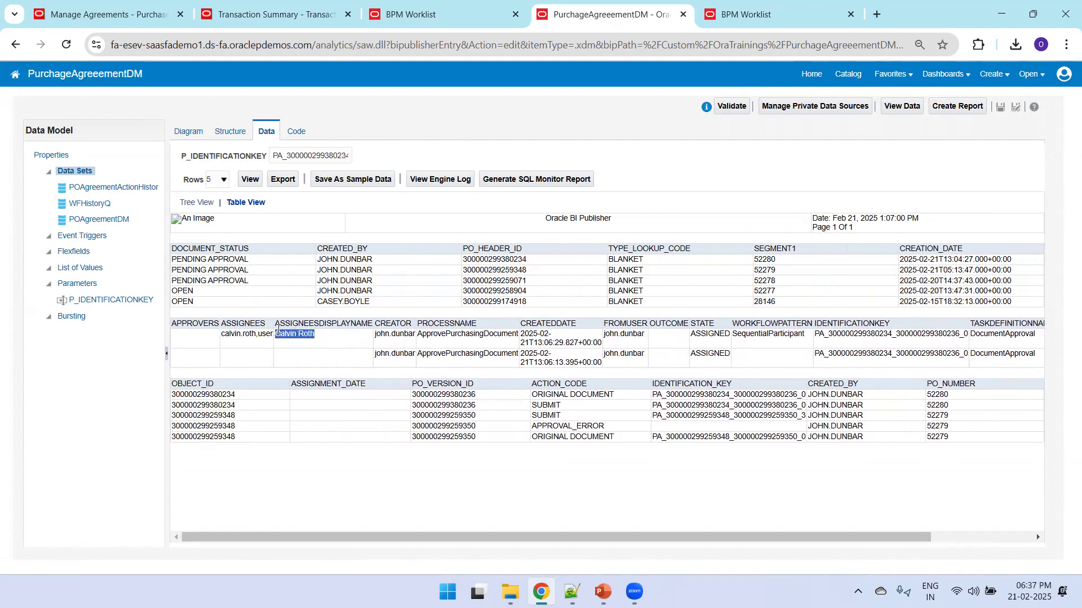
pyautogui.click(284, 12)
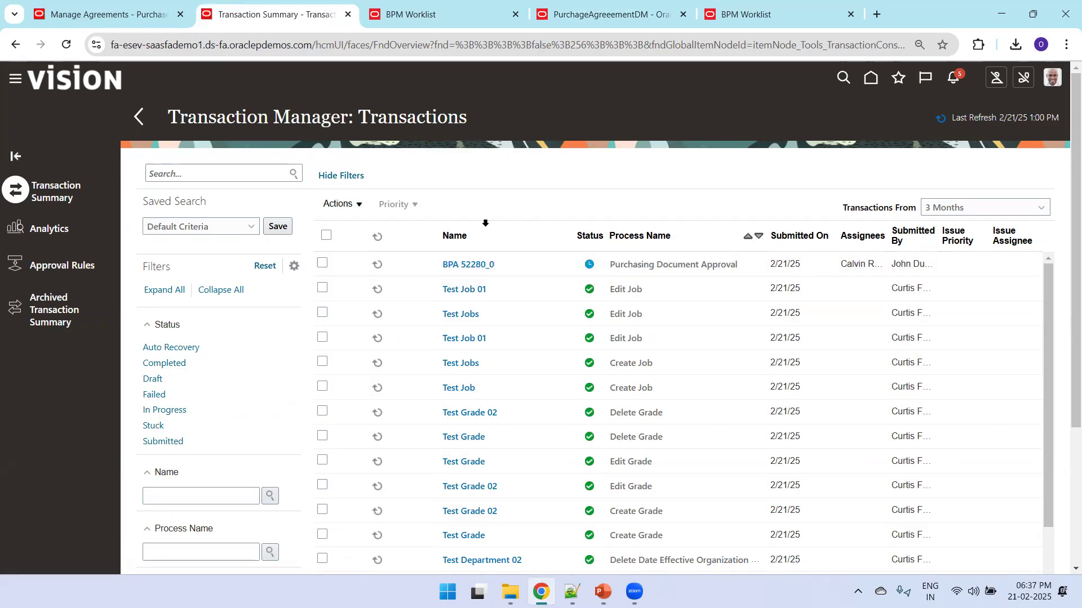
# Step: Check BPA 52280_0's approval history for its assigned approver, then go back to Manage Agreements
pyautogui.click(452, 265)
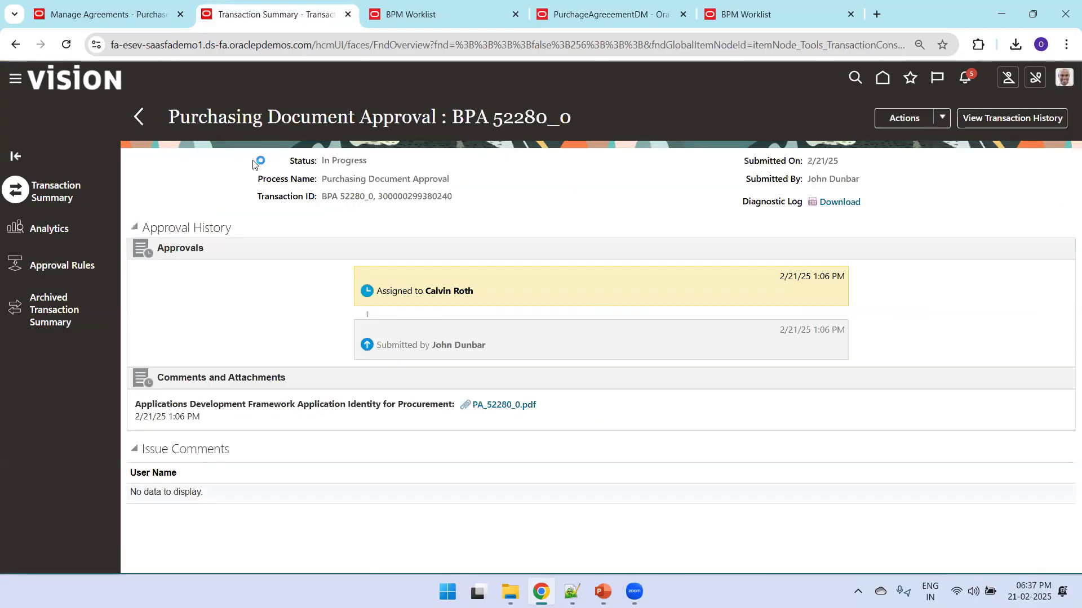
pyautogui.click(118, 22)
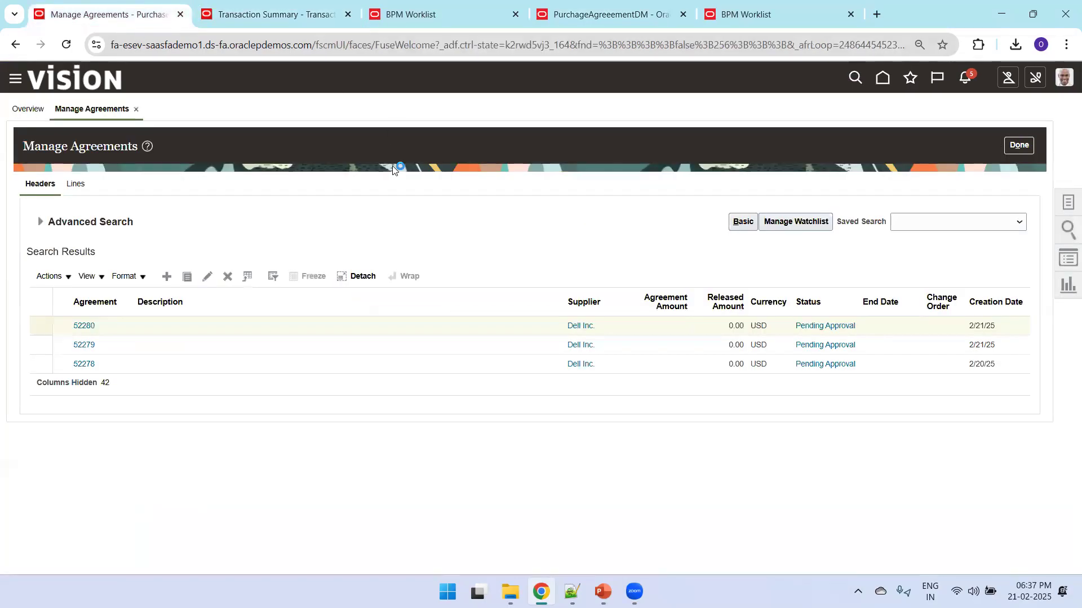
# Step: Open agreement 52280's approval status and search Agreements with keyword 52
pyautogui.click(823, 327)
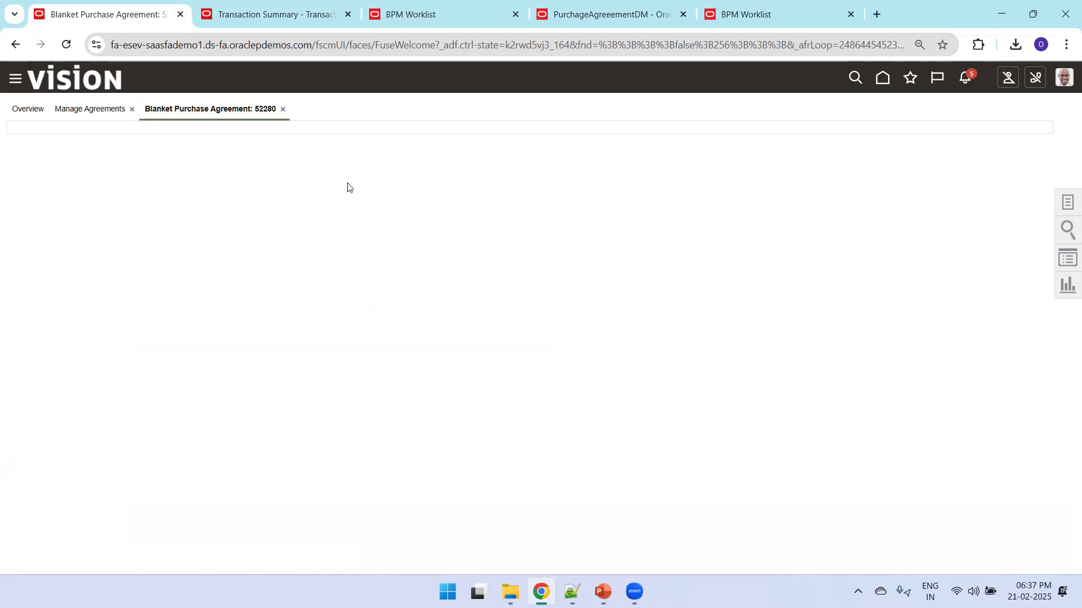
pyautogui.click(1068, 230)
pyautogui.click(949, 112)
pyautogui.click(958, 162)
pyautogui.click(936, 141)
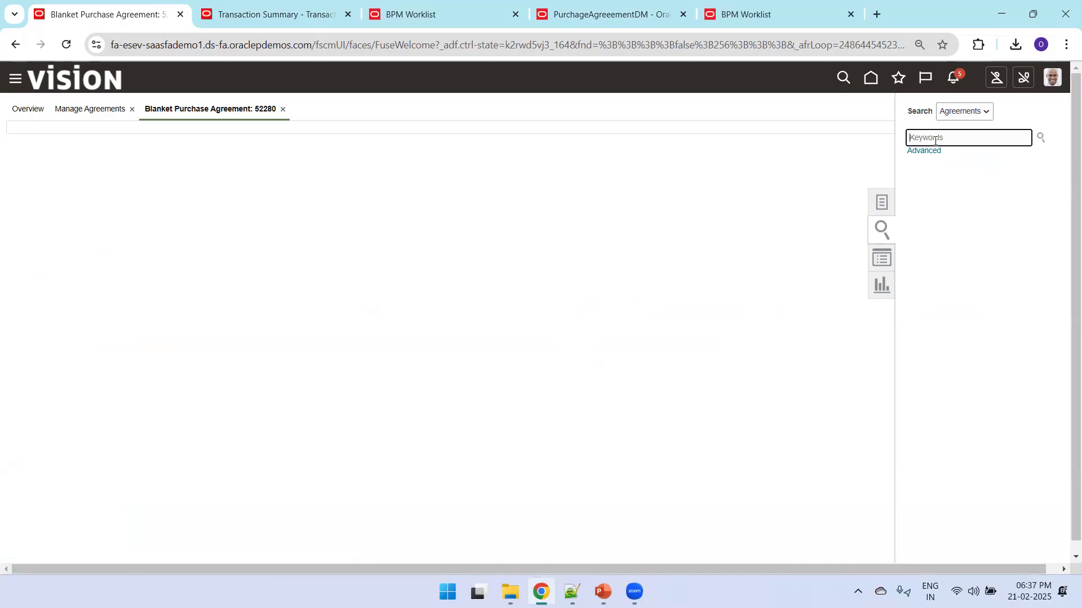
pyautogui.write('52280')
pyautogui.press('Return')
# Step: Open 52280's Pending Approval page from the results and dismiss the tab-closing warnings
pyautogui.click(214, 290)
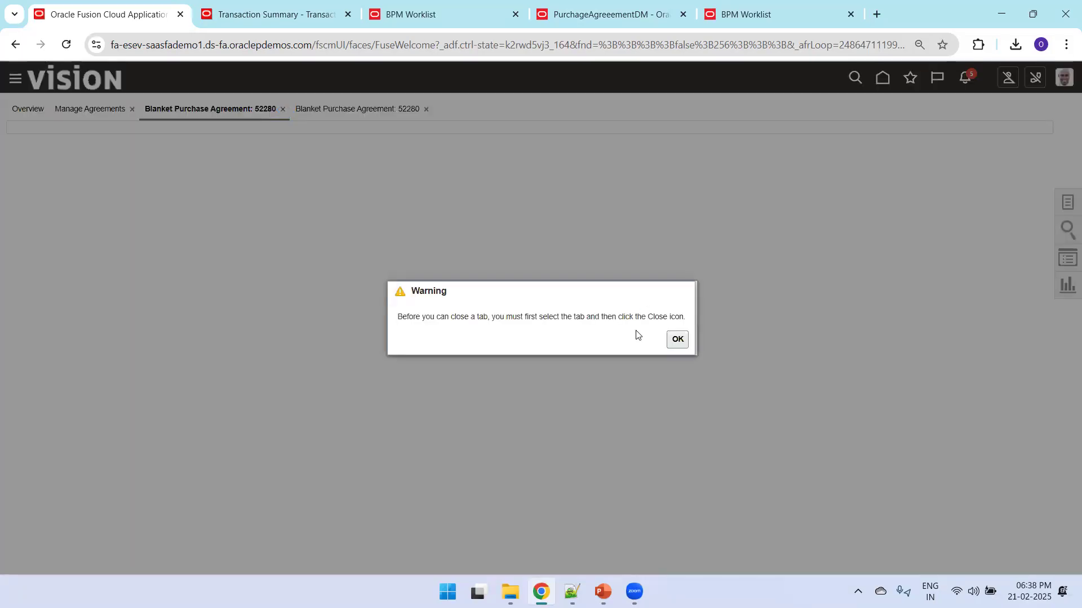
pyautogui.click(677, 339)
pyautogui.click(427, 110)
pyautogui.click(676, 339)
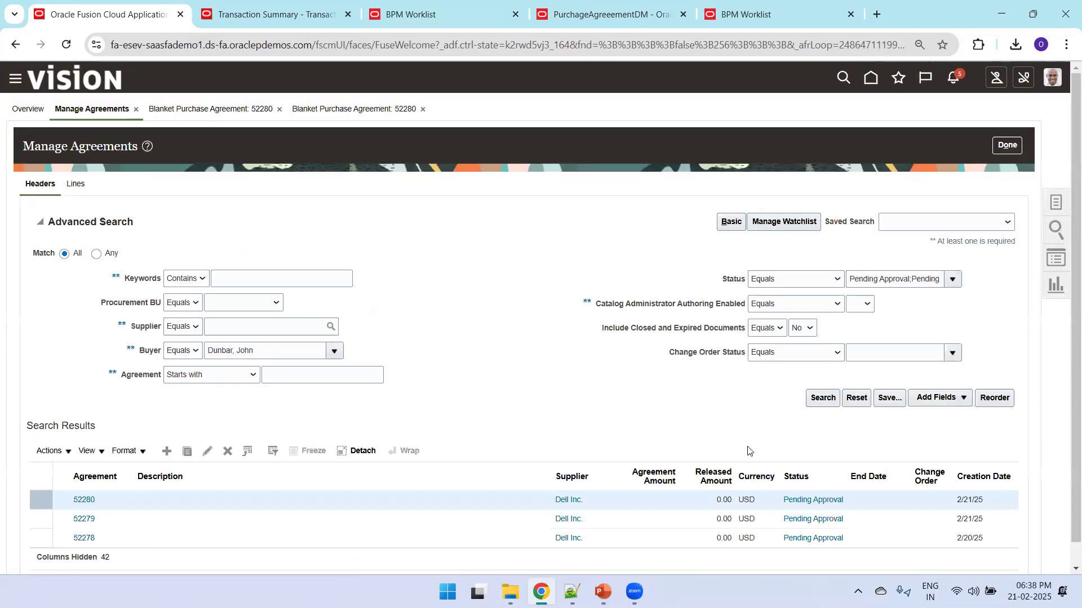
pyautogui.scroll(-1, 1064, 231)
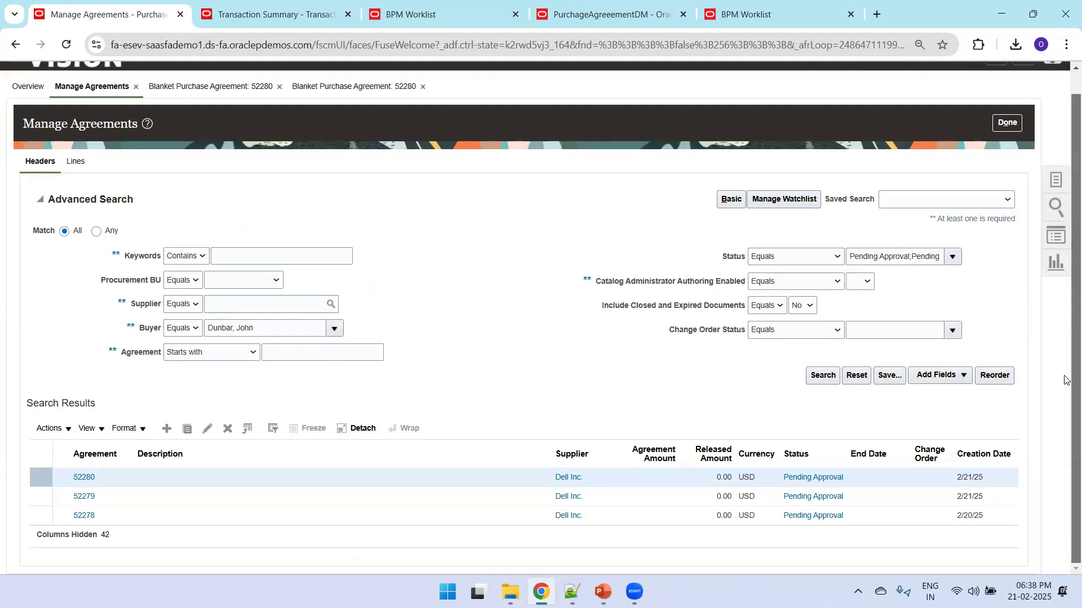
# Step: Open agreement 52279's approval status and inspect participant row 1.1.1 in its Postapproval Stage
pyautogui.click(796, 492)
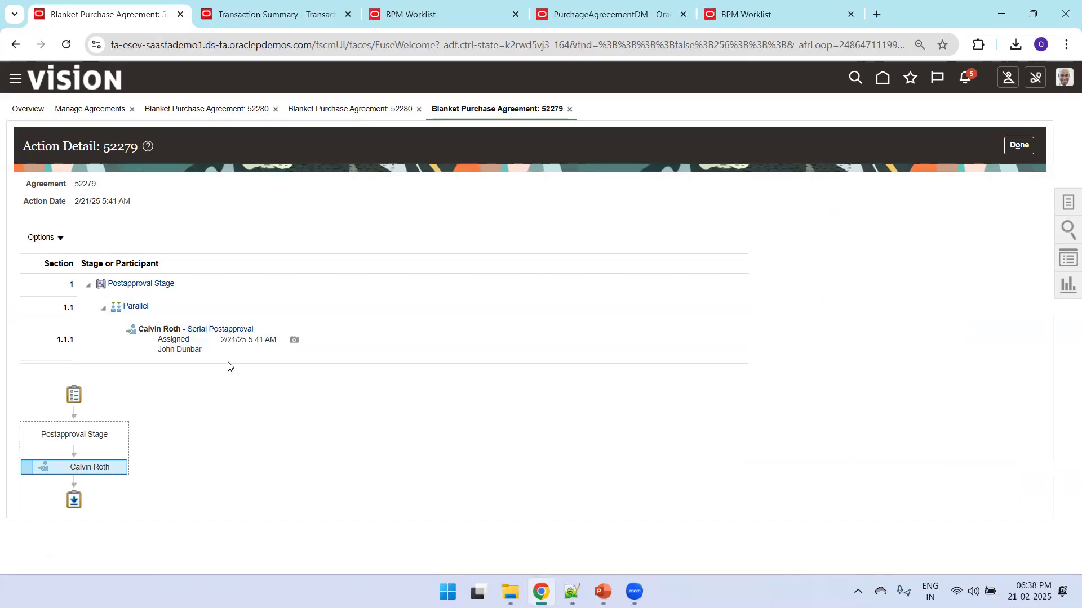
pyautogui.click(211, 344)
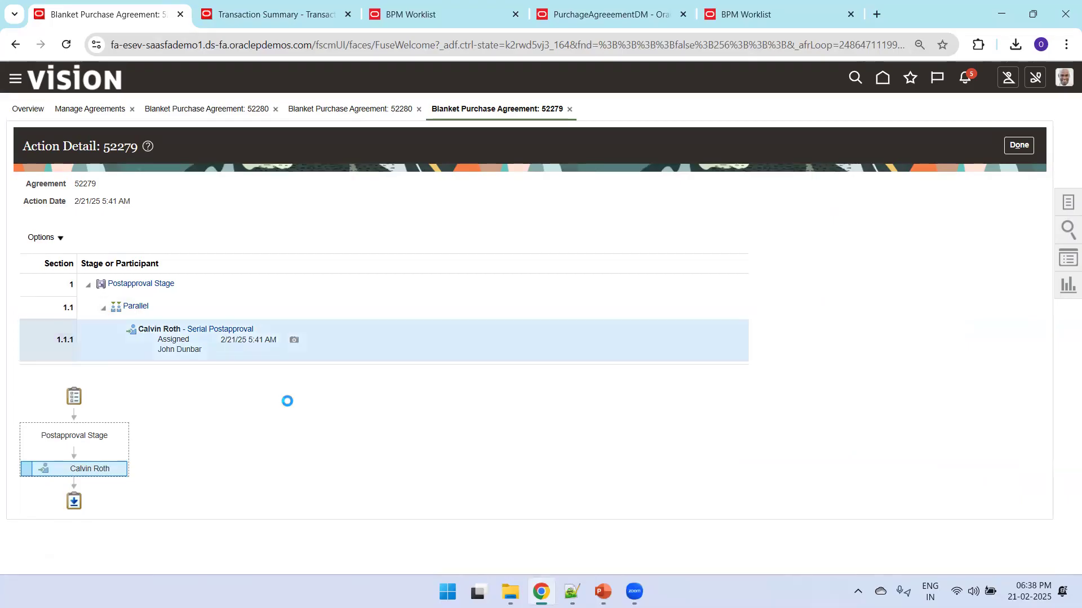